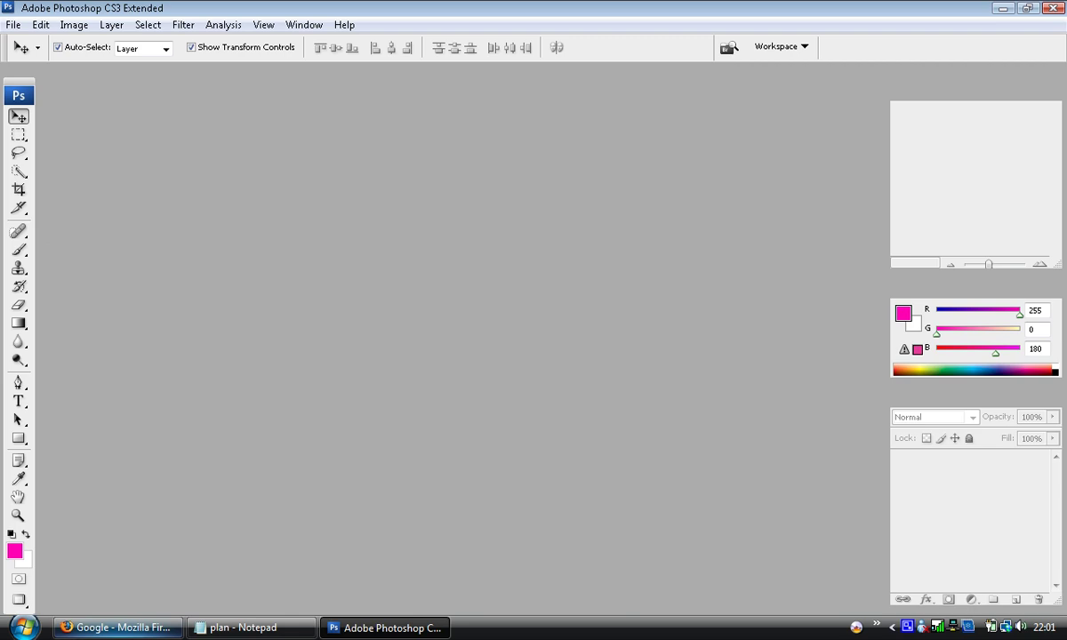
- Search Google for 'dvd wrap template' and show the image results
{"action": "left_click", "coordinate": [115, 627]}
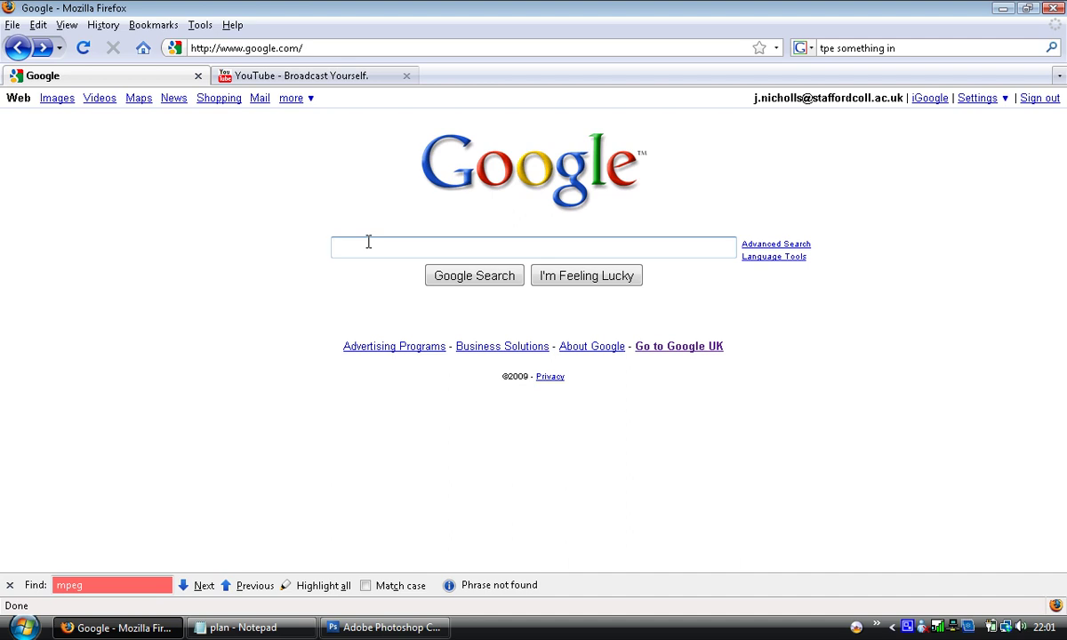
{"action": "type", "text": "d "}
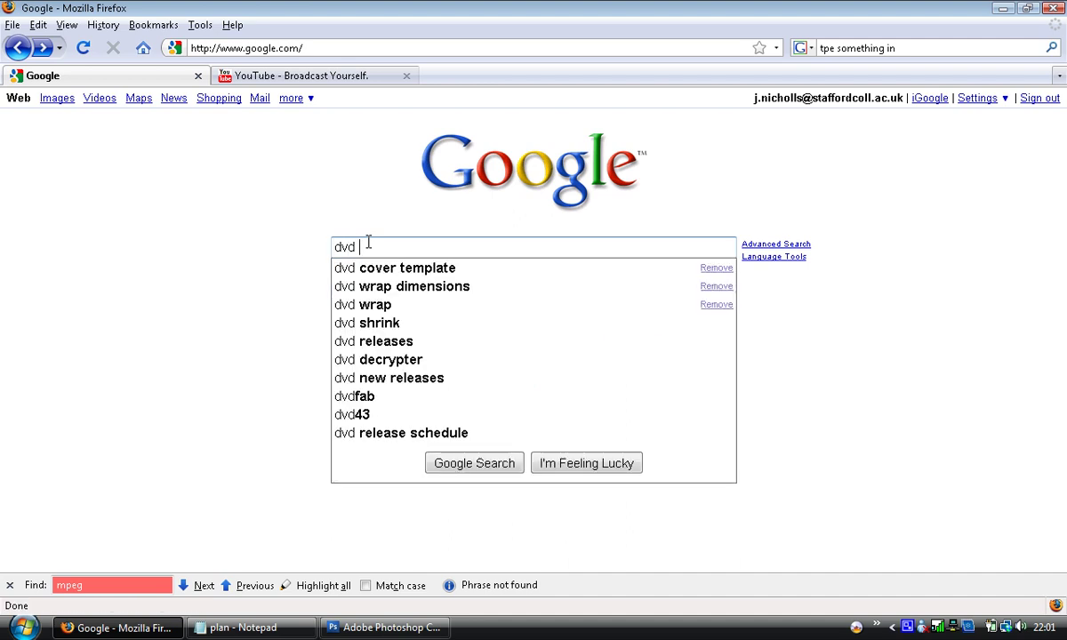
{"action": "type", "text": "wrap template"}
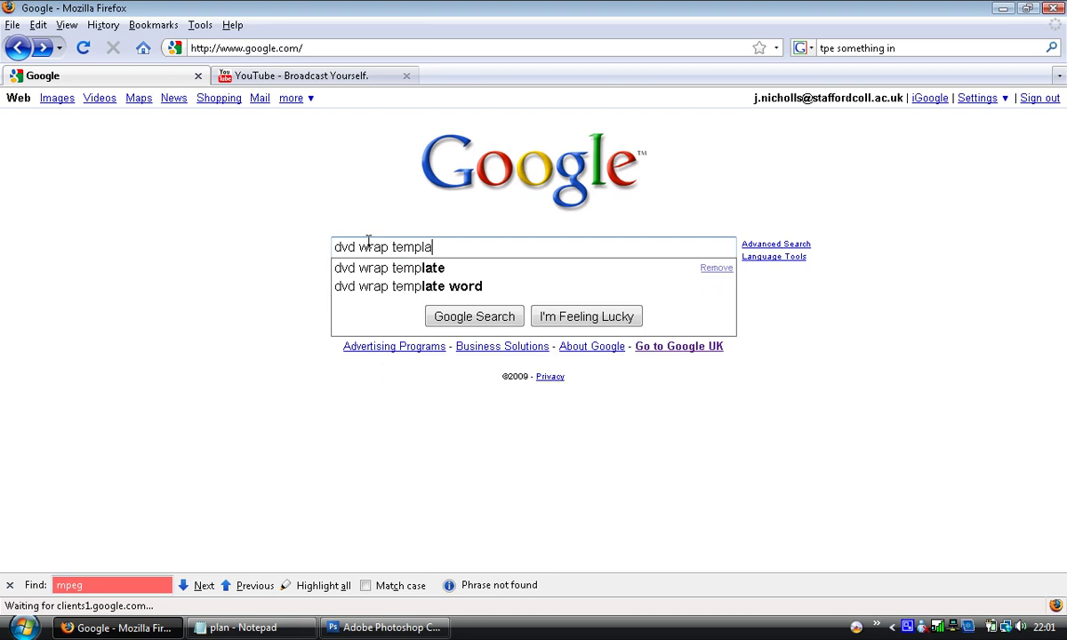
{"action": "key", "text": "Return"}
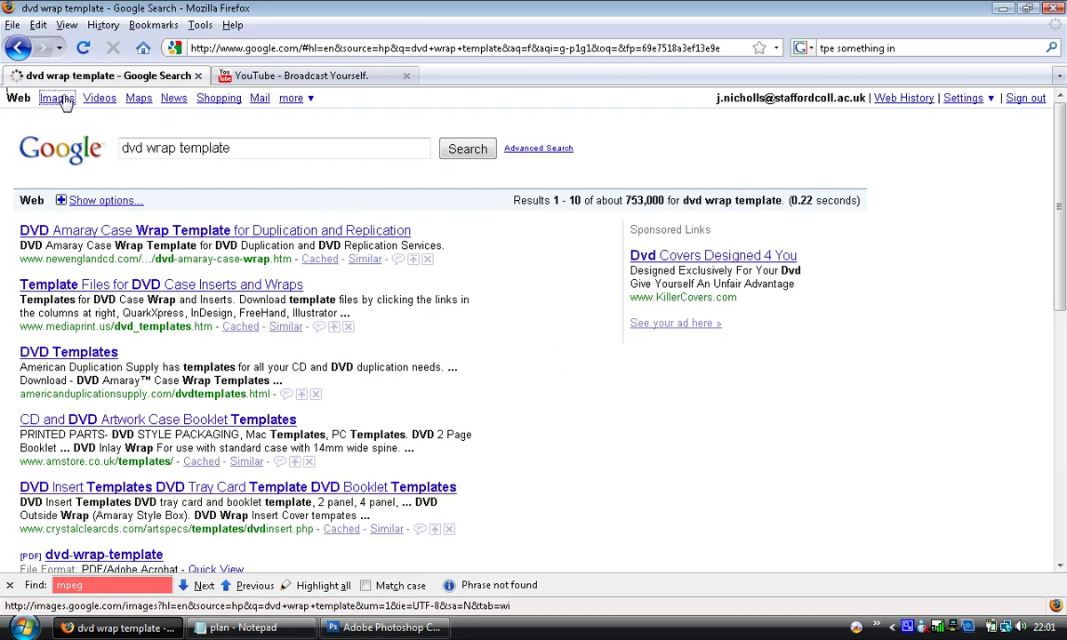
{"action": "left_click", "coordinate": [57, 98]}
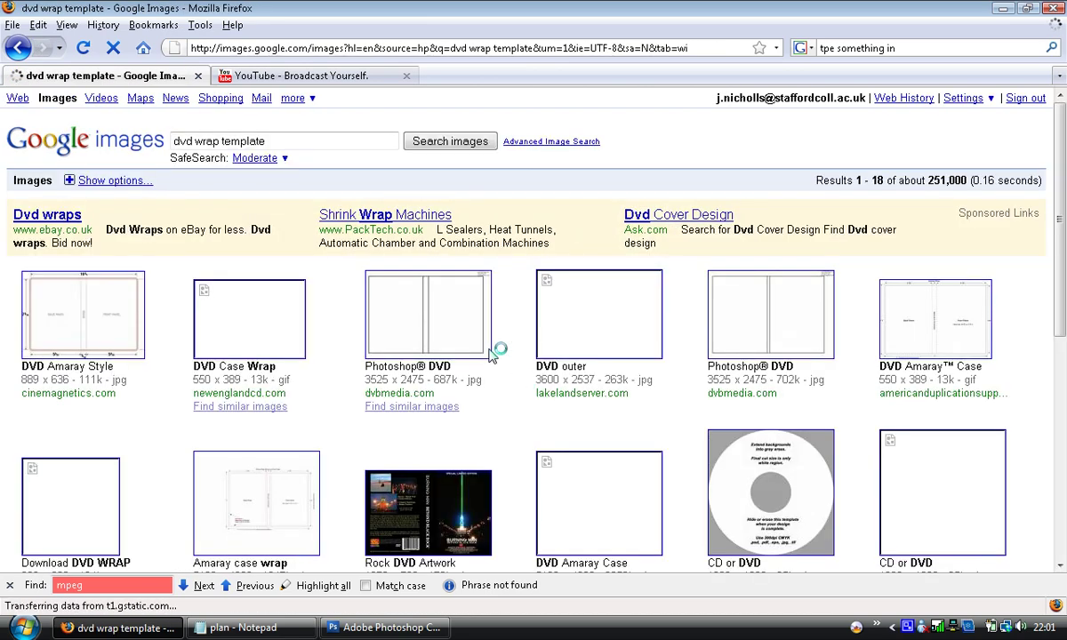
- Open the DVD outer template at full size and zoom in to read its 129.5, 14, 273 and 183 mm dimensions
{"action": "left_click", "coordinate": [582, 340]}
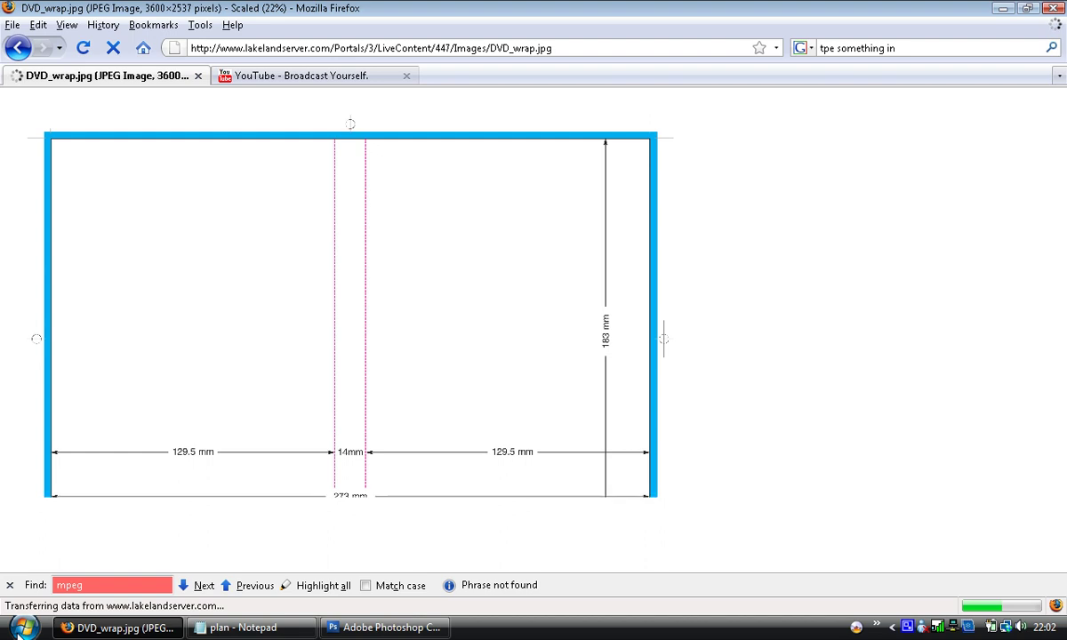
{"action": "left_click", "coordinate": [337, 500]}
{"action": "scroll", "coordinate": [593, 304], "scroll_direction": "down", "scroll_amount": 5}
{"action": "left_click", "coordinate": [592, 303]}
{"action": "left_click", "coordinate": [614, 342]}
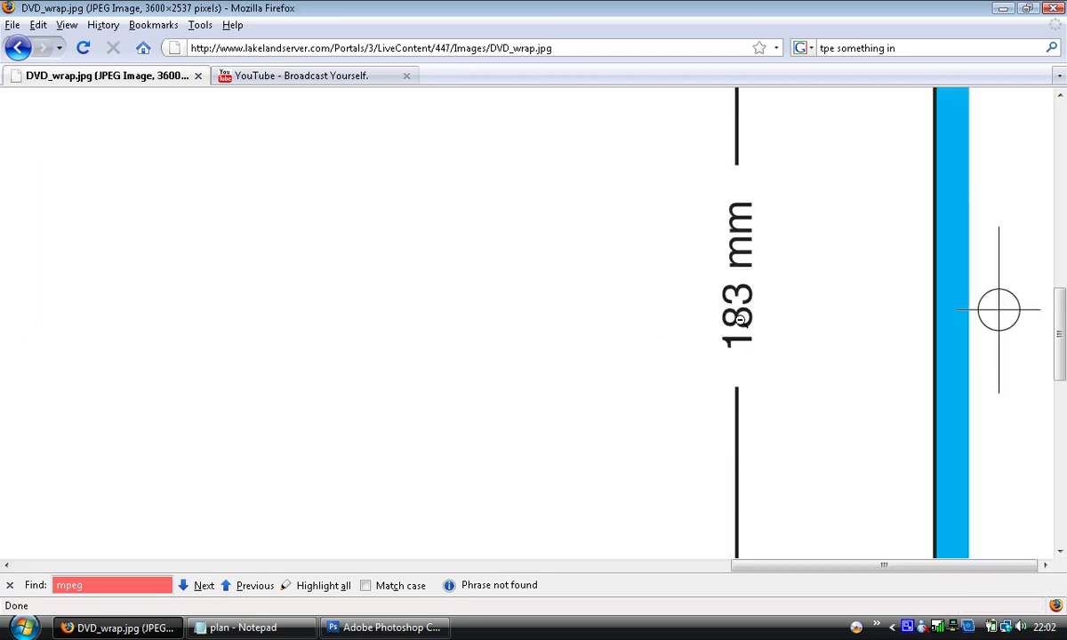
- Start a Notepad note recording 273mm wide, 183mm high and 129.5 - 14mm - 129.5
{"action": "left_click", "coordinate": [740, 320]}
{"action": "left_click", "coordinate": [22, 628]}
{"action": "mouse_move", "coordinate": [147, 442]}
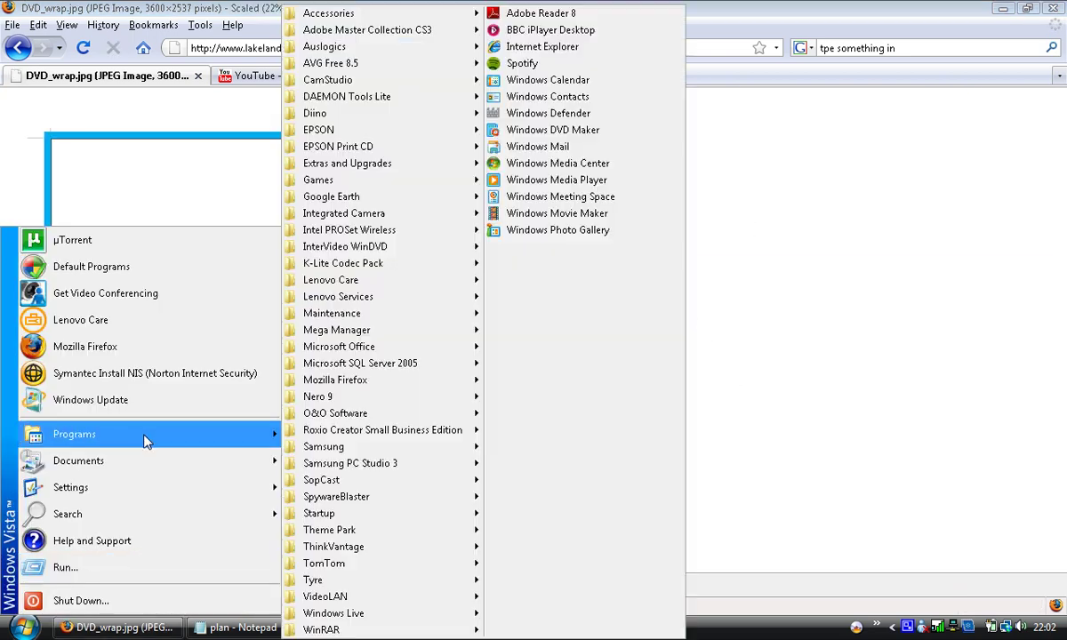
{"action": "mouse_move", "coordinate": [369, 32]}
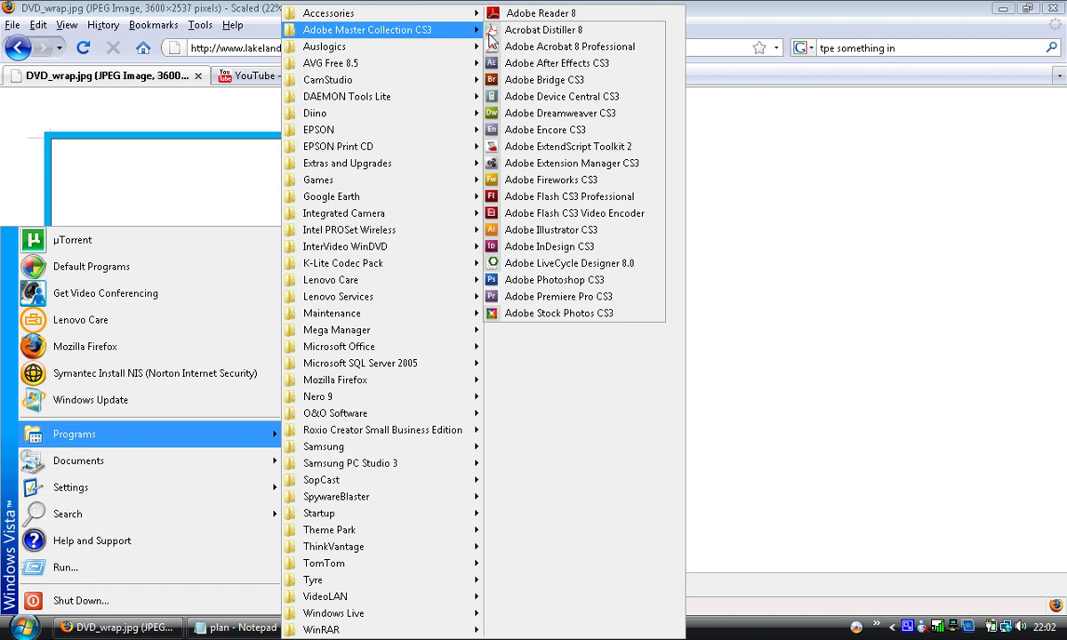
{"action": "mouse_move", "coordinate": [400, 14]}
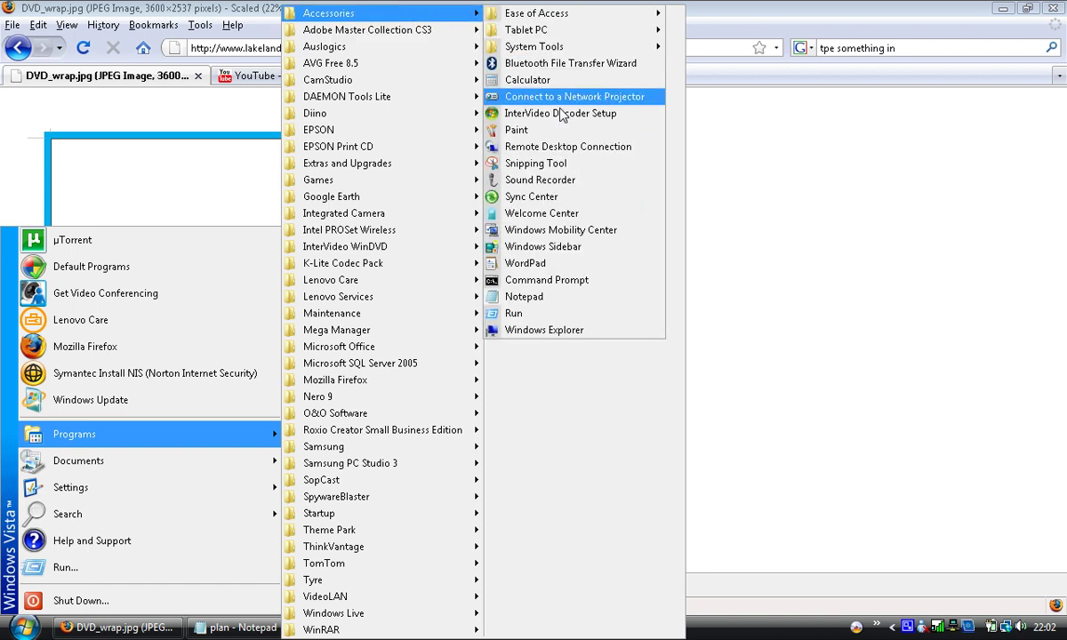
{"action": "left_click", "coordinate": [534, 295]}
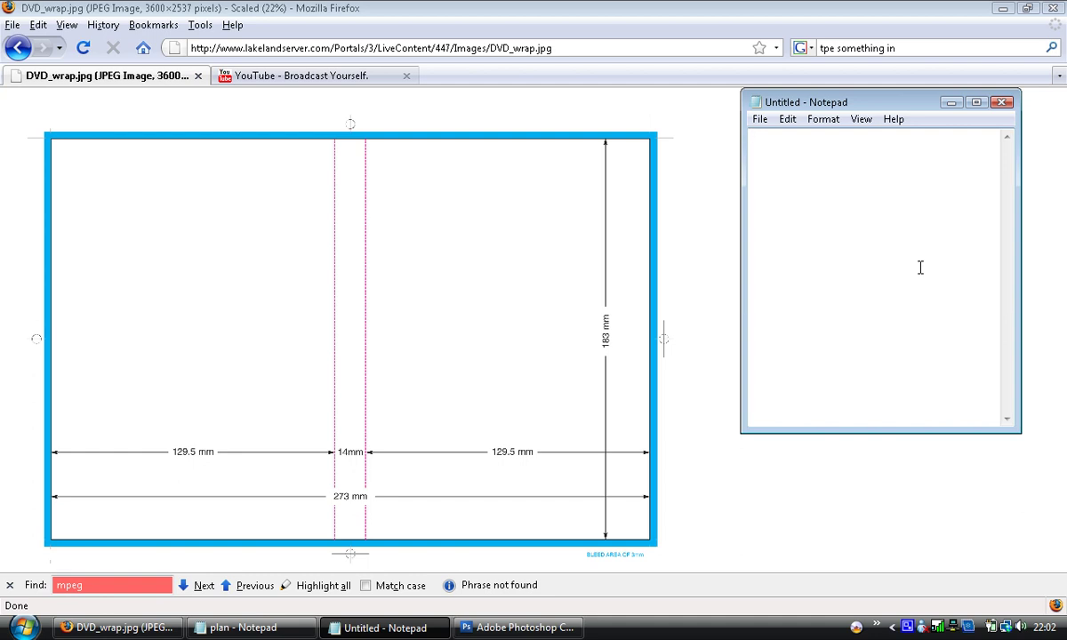
{"action": "type", "text": "273mm wide "}
{"action": "type", "text": "183mm high"}
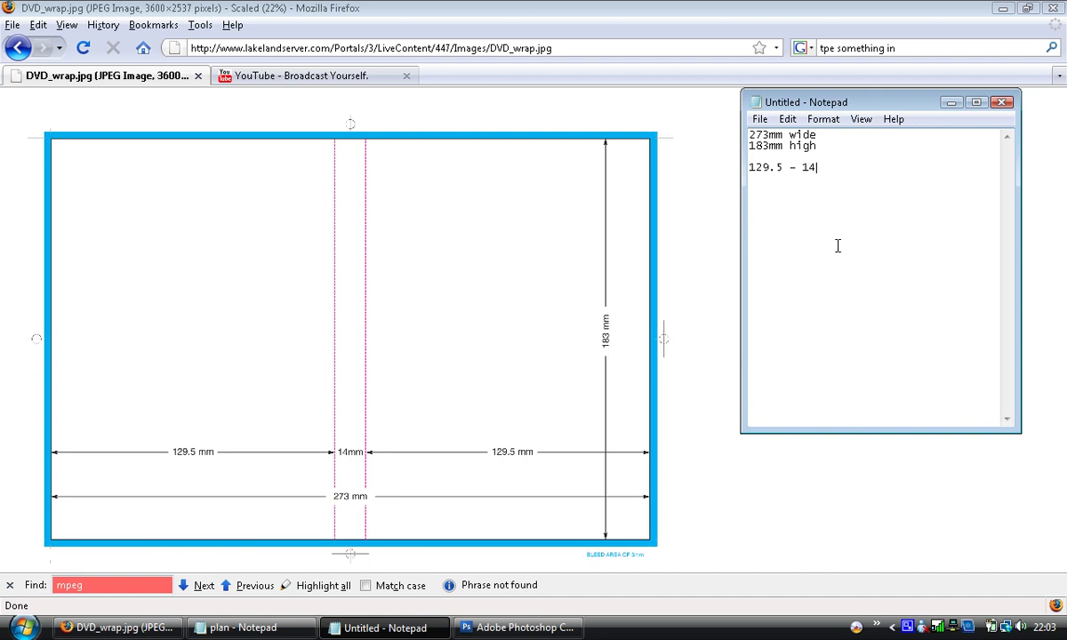
{"action": "type", "text": "mm - 129.5"}
- Enlarge the note's text to font size 18, widen the window, and return to Photoshop
{"action": "key", "text": "ctrl+a"}
{"action": "left_click", "coordinate": [819, 122]}
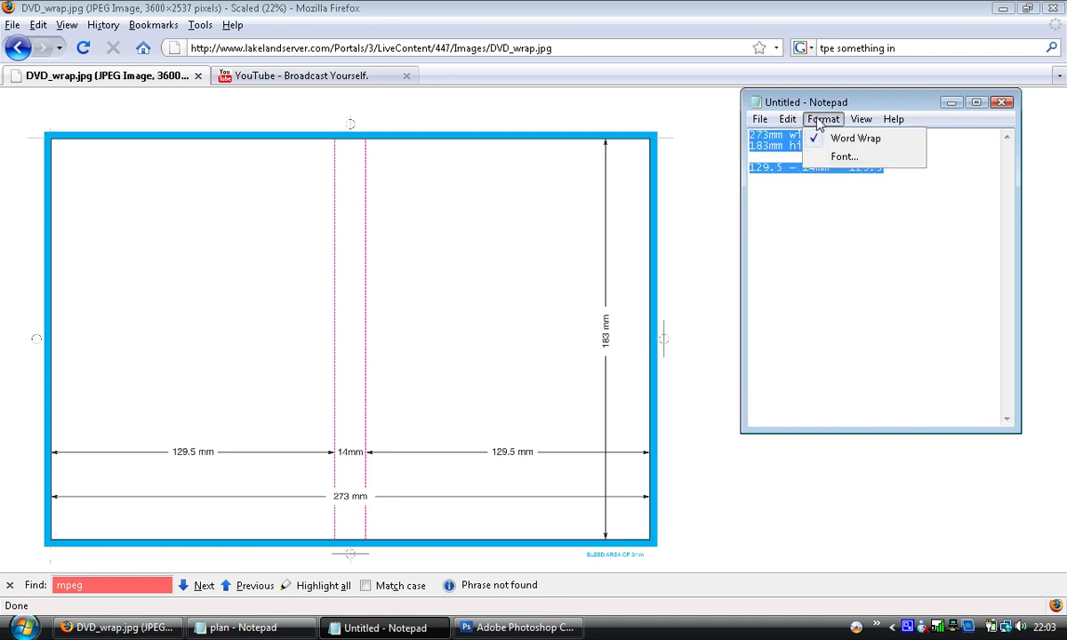
{"action": "left_click", "coordinate": [843, 157]}
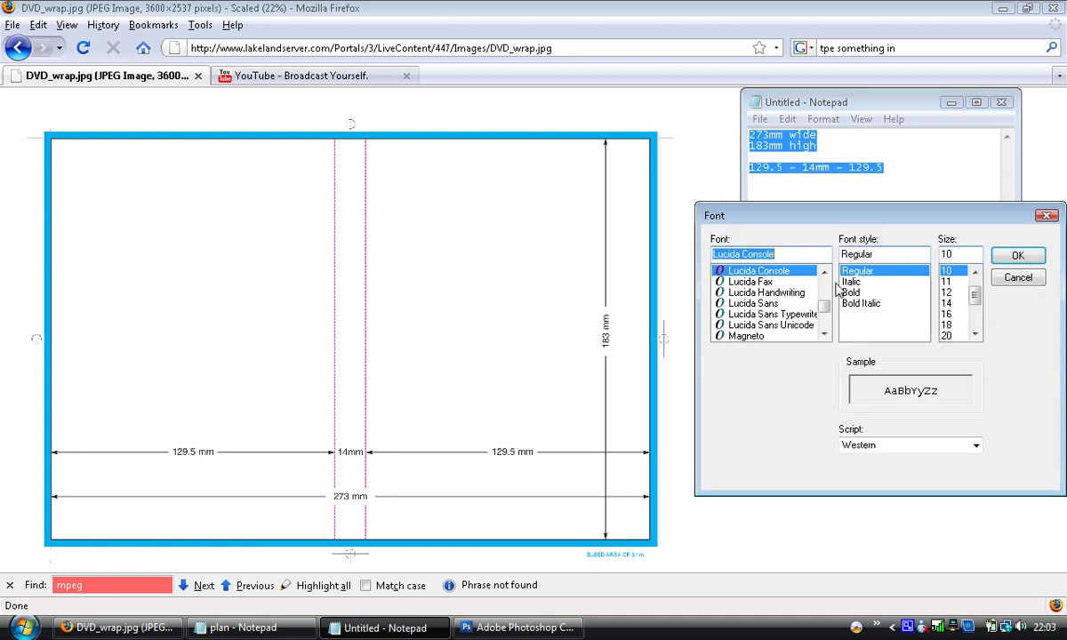
{"action": "left_click", "coordinate": [948, 324]}
{"action": "left_click", "coordinate": [1017, 255]}
{"action": "left_click", "coordinate": [912, 199]}
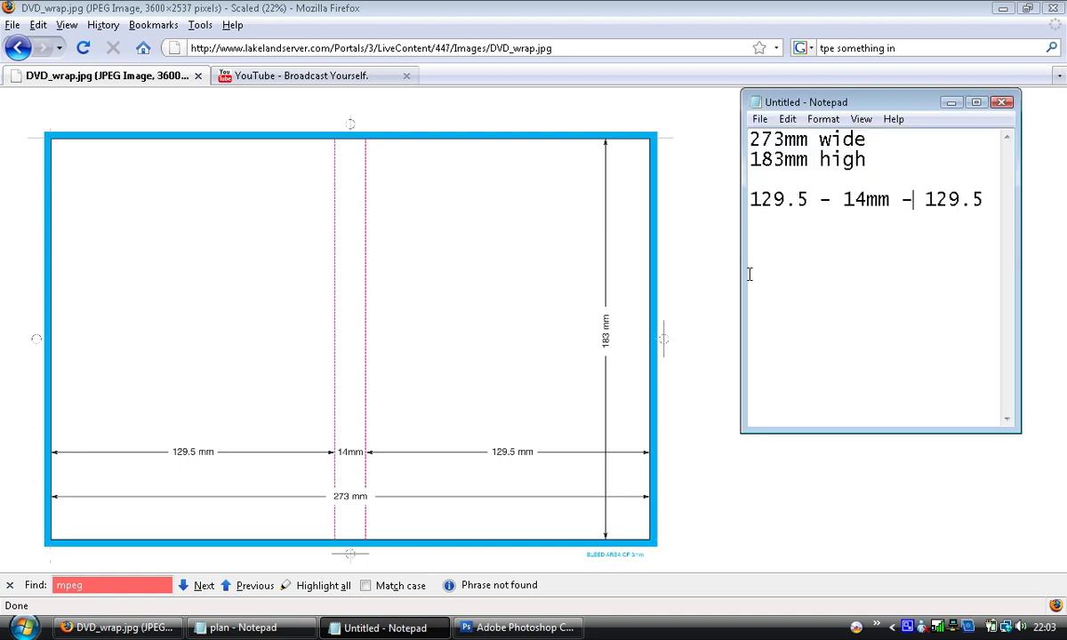
{"action": "left_click_drag", "start_coordinate": [742, 264], "coordinate": [714, 266]}
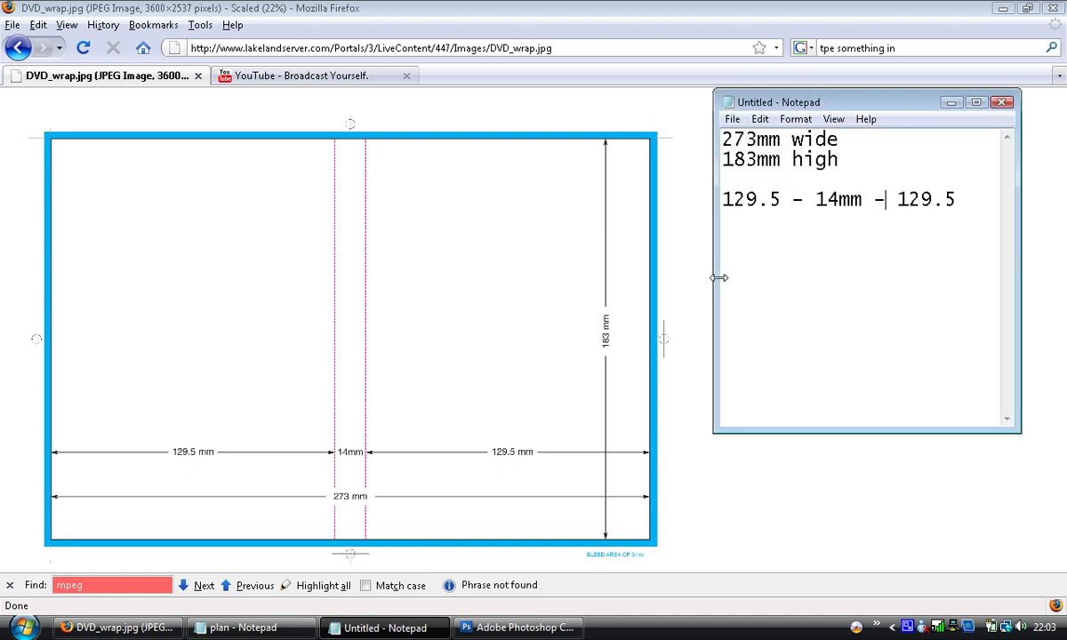
{"action": "left_click", "coordinate": [537, 623]}
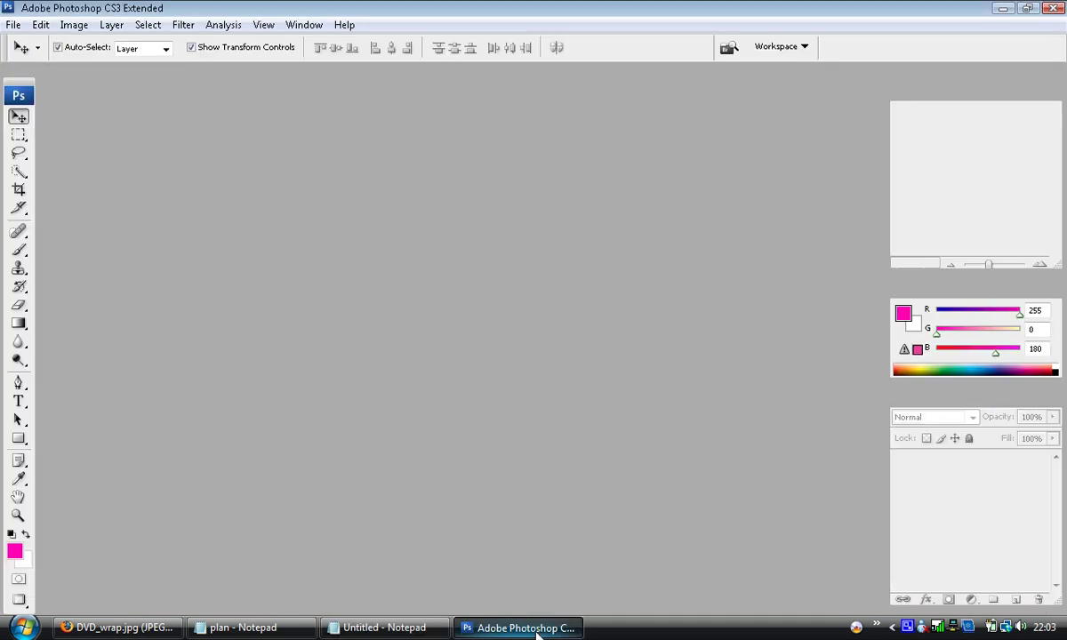
- Start a new Custom document with the width set to 273 mm
{"action": "left_click", "coordinate": [12, 25]}
{"action": "left_click", "coordinate": [22, 43]}
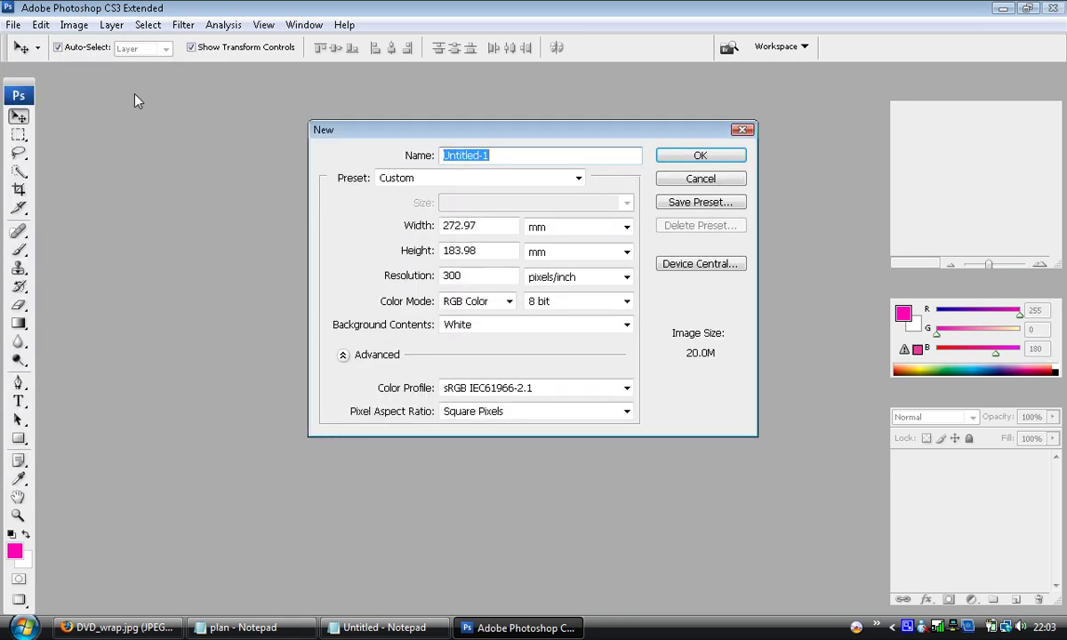
{"action": "left_click", "coordinate": [516, 181]}
{"action": "left_click", "coordinate": [374, 152]}
{"action": "double_click", "coordinate": [445, 226]}
{"action": "left_click", "coordinate": [381, 628]}
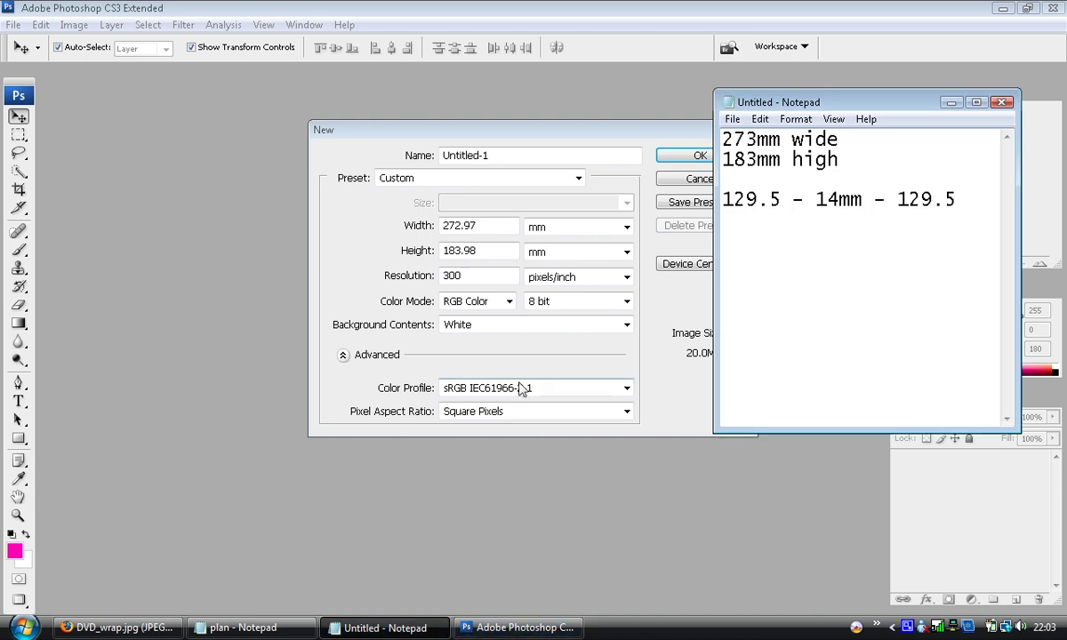
{"action": "left_click", "coordinate": [373, 229]}
{"action": "type", "text": "273"}
{"action": "left_click", "coordinate": [580, 230]}
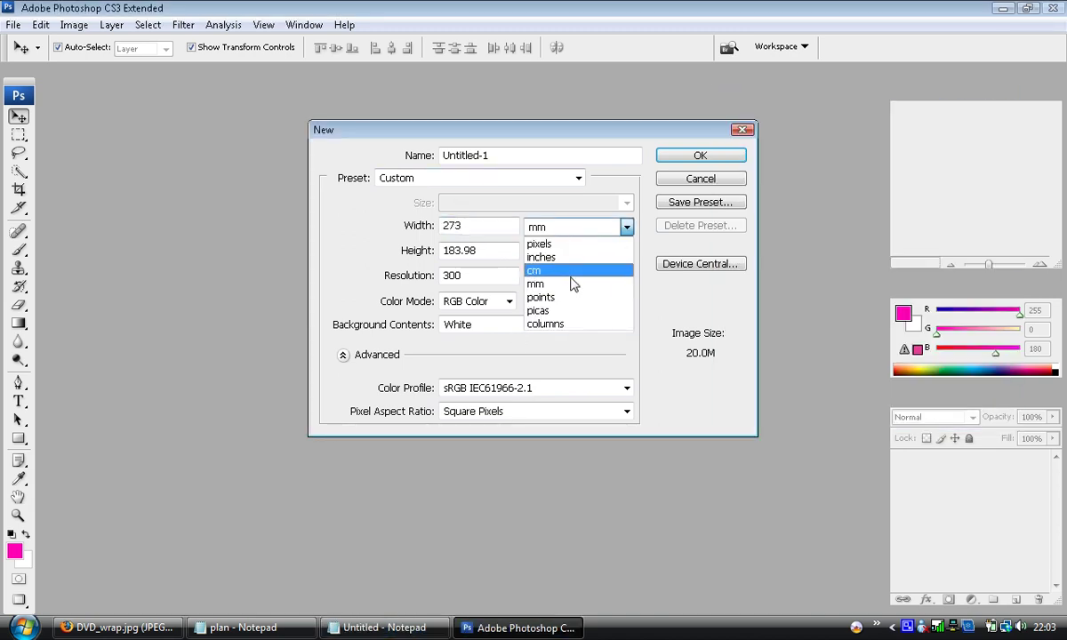
{"action": "left_click", "coordinate": [545, 284]}
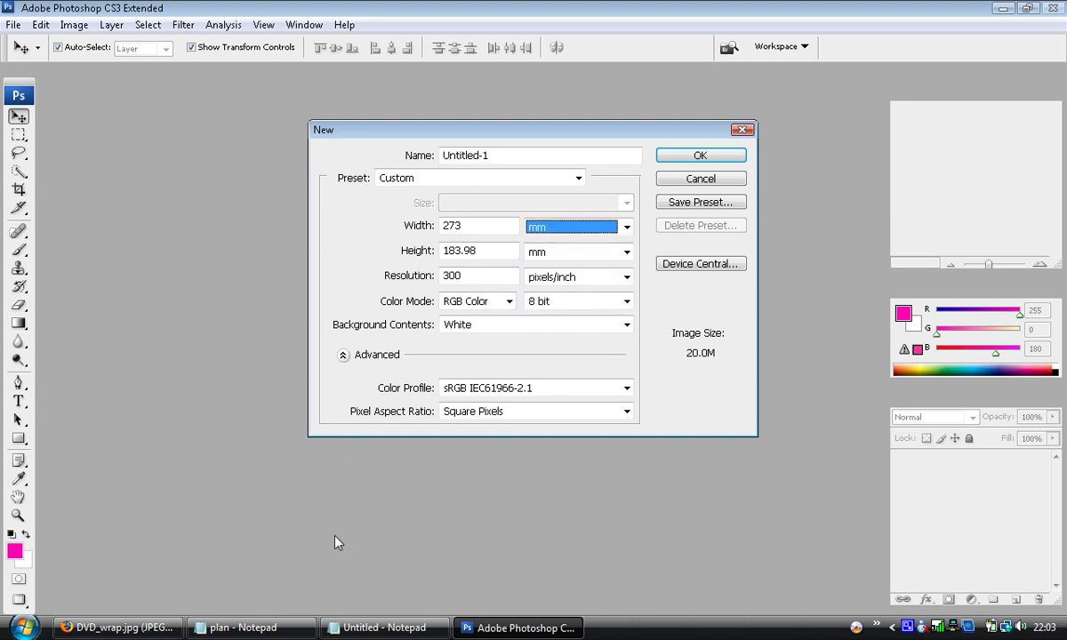
- Set the height to 183 mm and keep the resolution at 300 pixels/inch
{"action": "left_click", "coordinate": [384, 628]}
{"action": "key", "text": "alt+Tab"}
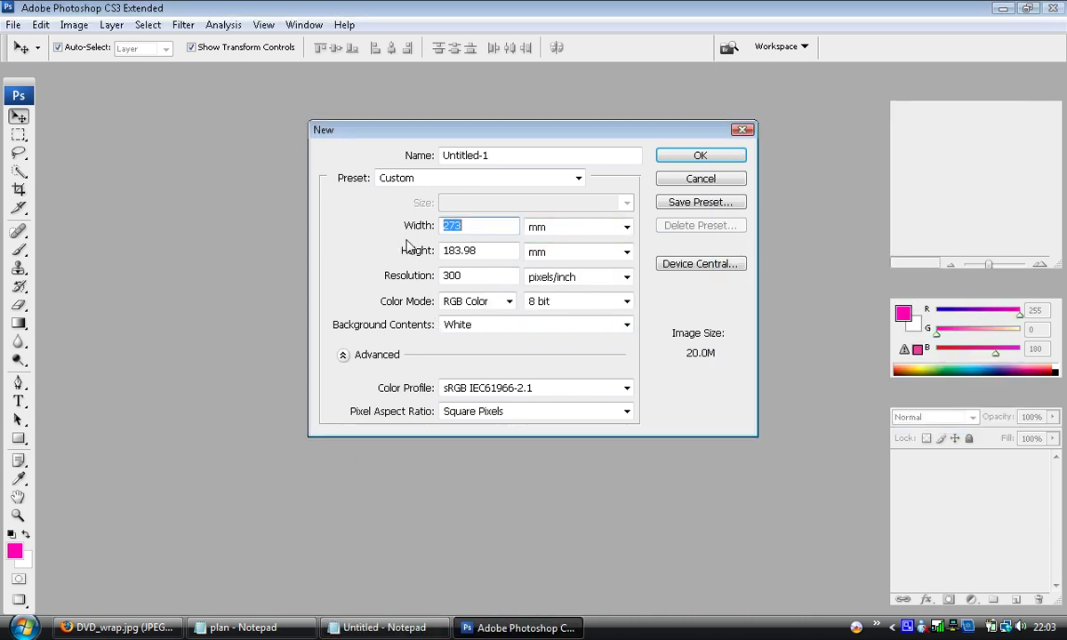
{"action": "key", "text": "Tab"}
{"action": "type", "text": "183"}
{"action": "left_click", "coordinate": [555, 255]}
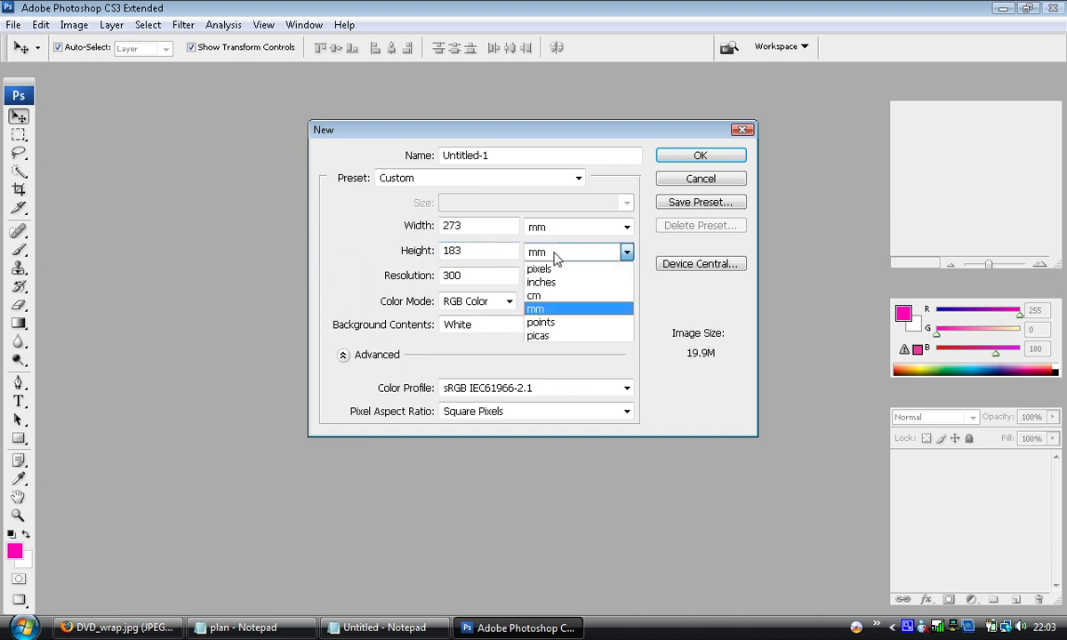
{"action": "left_click", "coordinate": [555, 258]}
{"action": "double_click", "coordinate": [478, 278]}
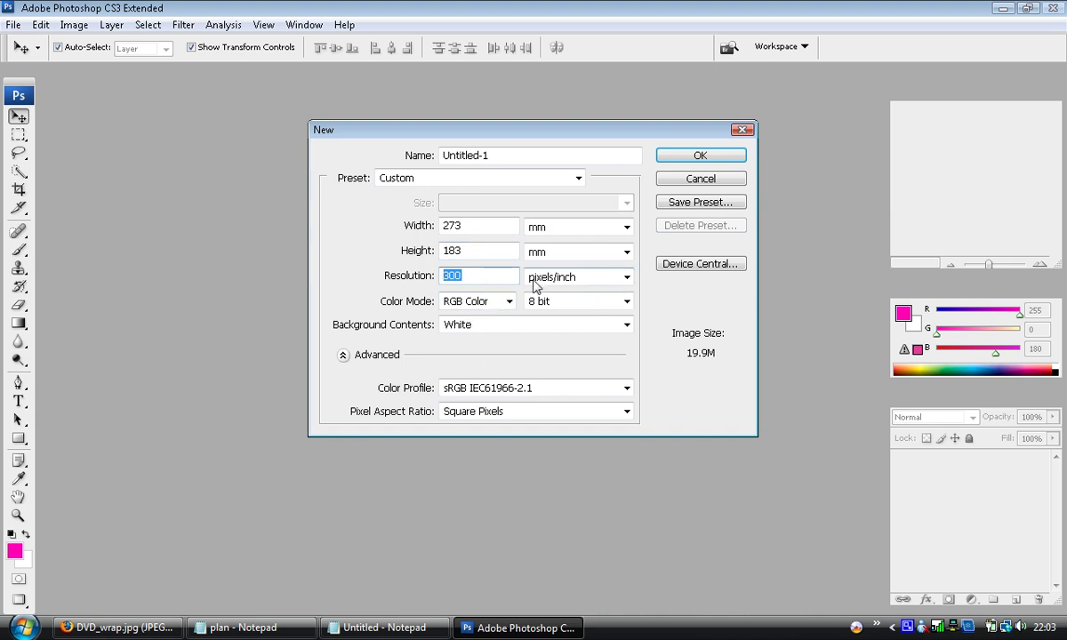
{"action": "left_click", "coordinate": [625, 277]}
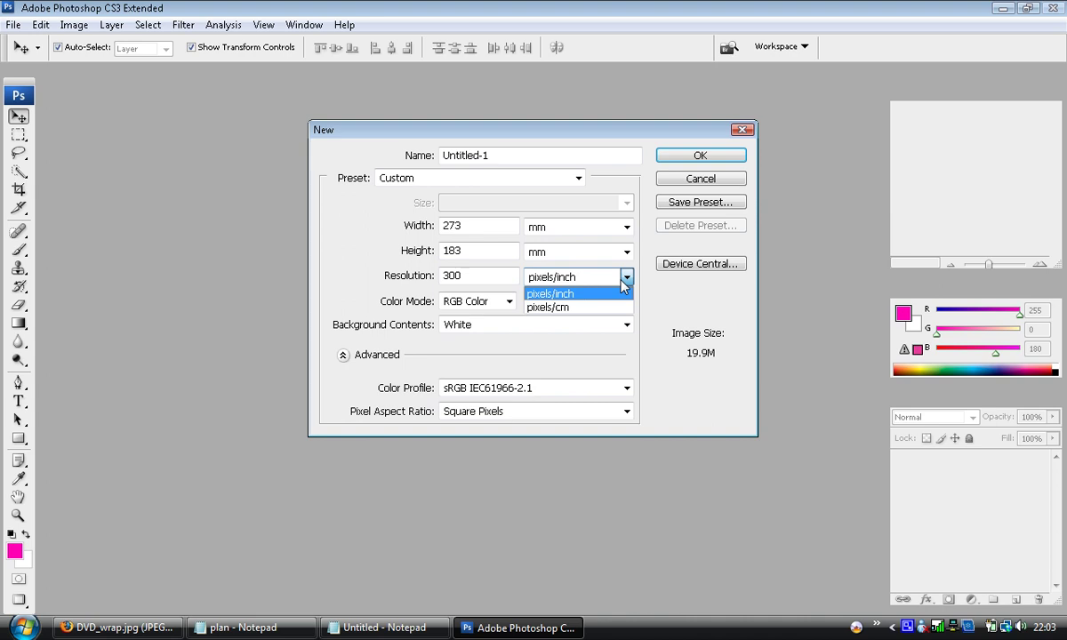
- Check the size notes, then name the new document 'DVD Wrap'
{"action": "left_click", "coordinate": [625, 277]}
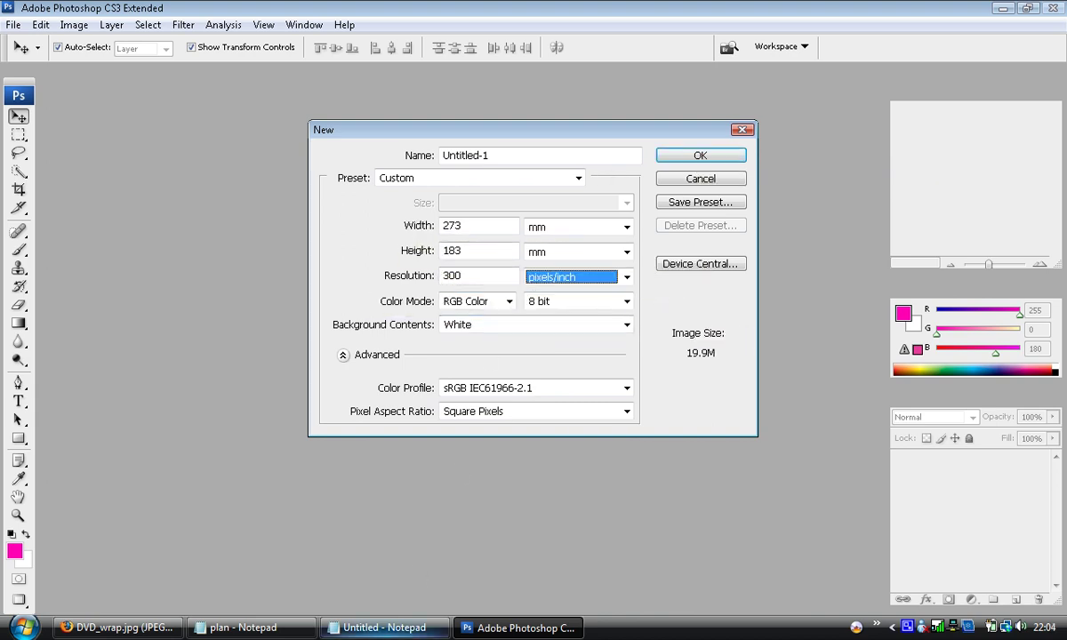
{"action": "left_click", "coordinate": [384, 628]}
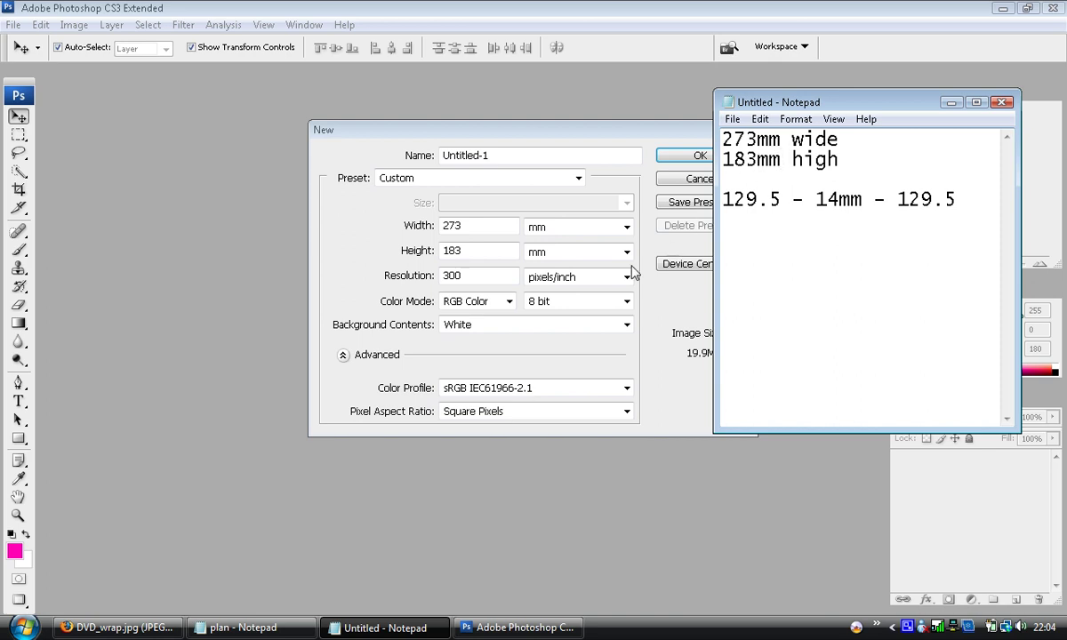
{"action": "left_click", "coordinate": [449, 140]}
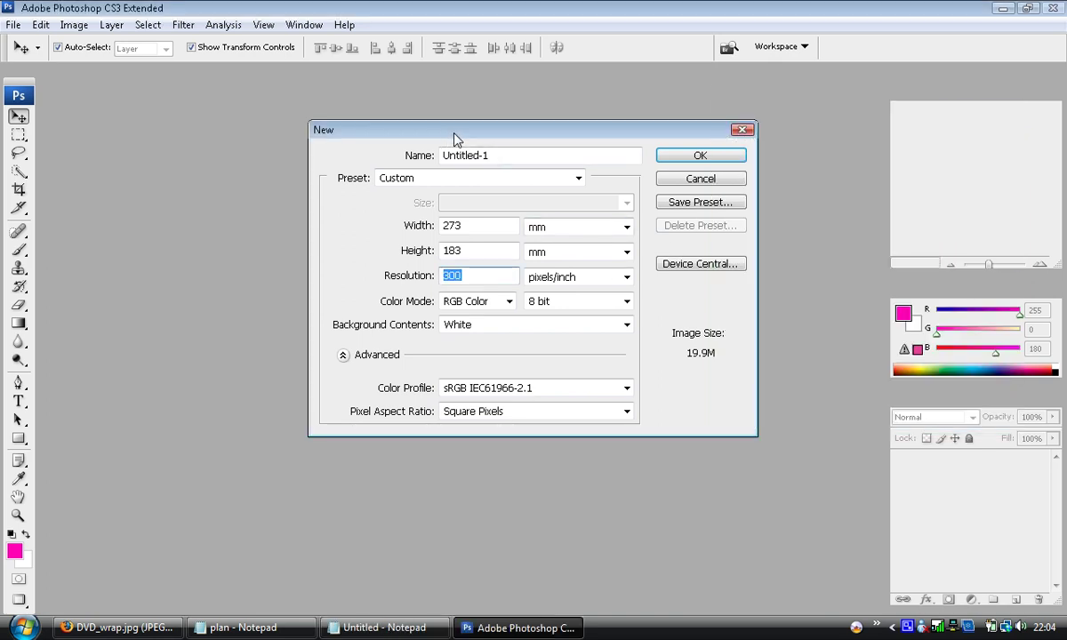
{"action": "left_click", "coordinate": [545, 158]}
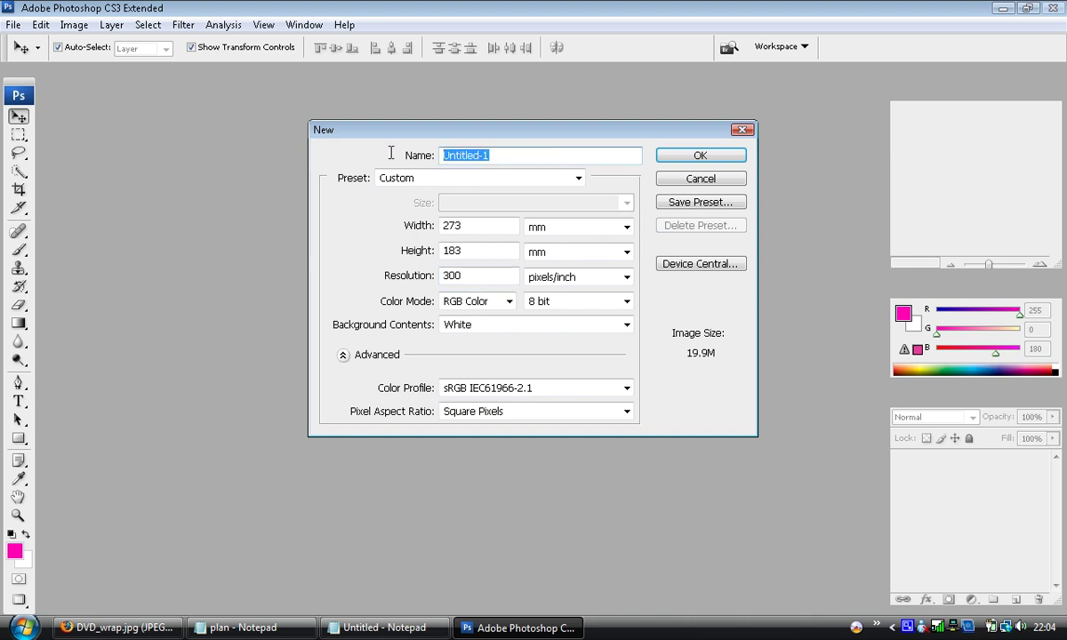
{"action": "type", "text": "D"}
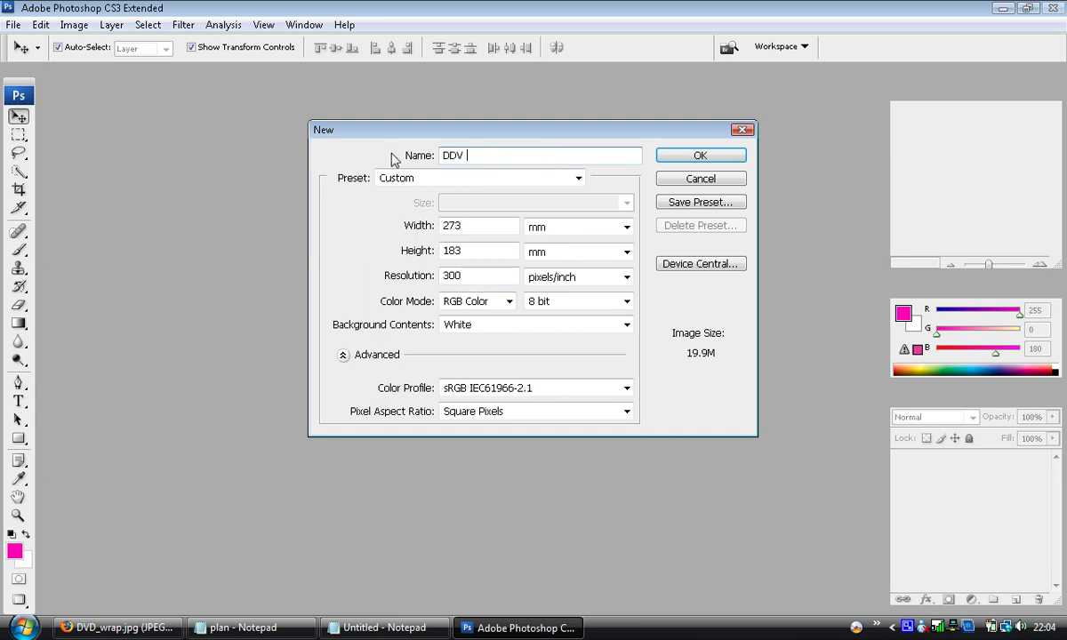
{"action": "type", "text": "VD Wrap"}
- Create the 273 × 183 mm DVD Wrap document and toggle the rulers off and back on
{"action": "left_click", "coordinate": [700, 157]}
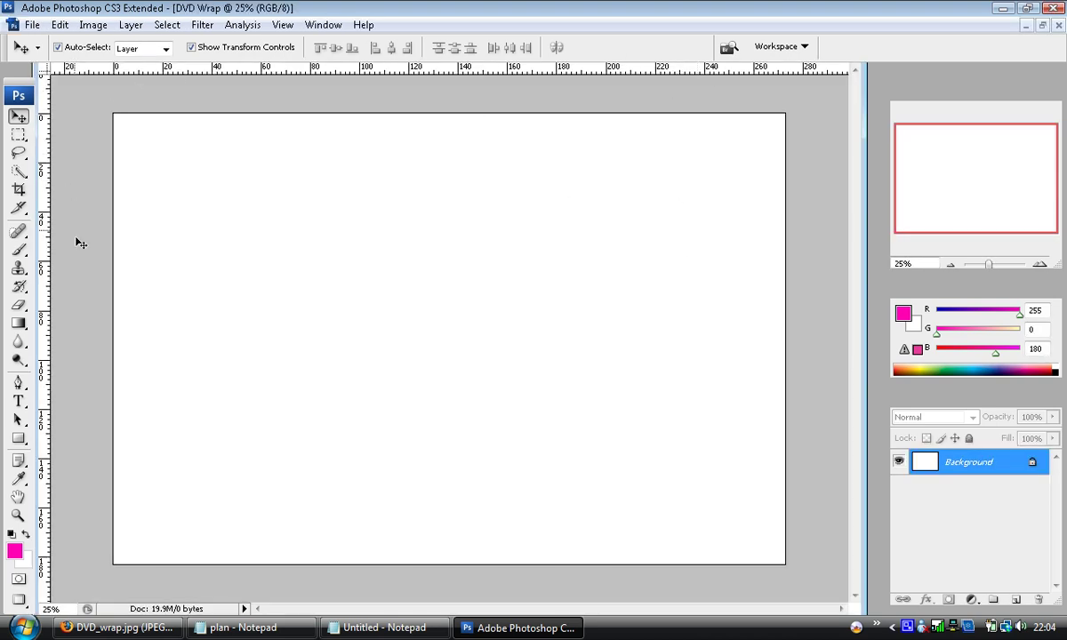
{"action": "left_click", "coordinate": [280, 27]}
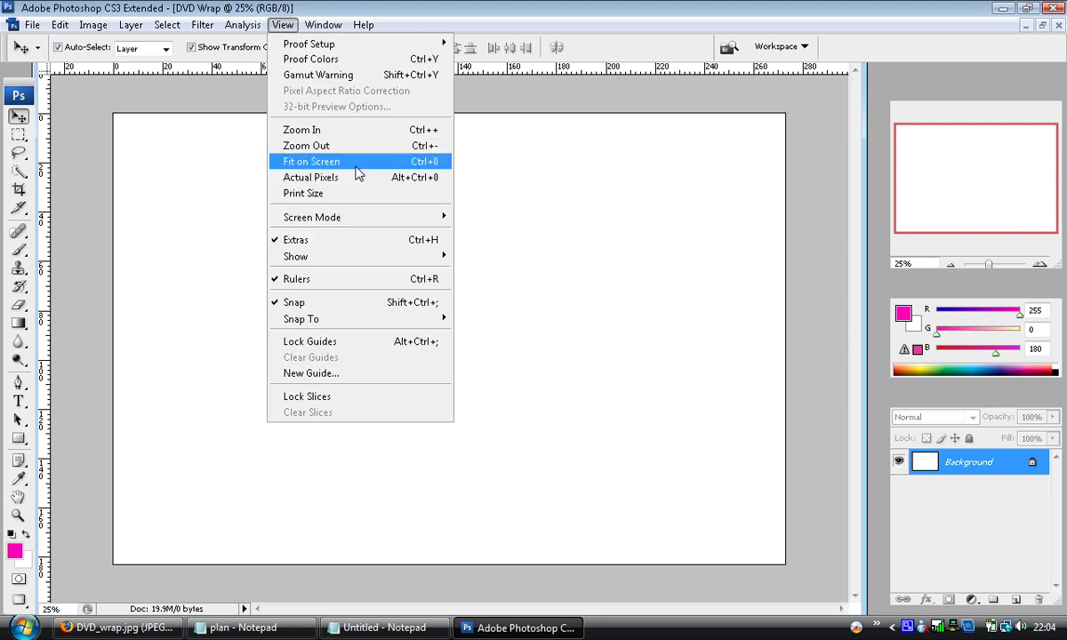
{"action": "left_click", "coordinate": [349, 280]}
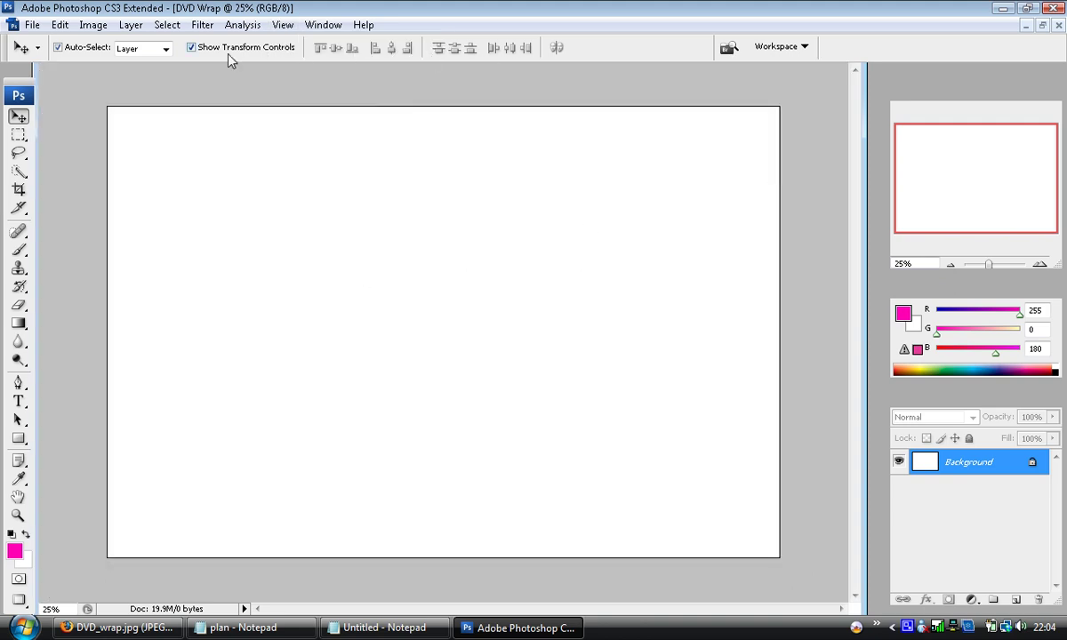
{"action": "left_click", "coordinate": [283, 24]}
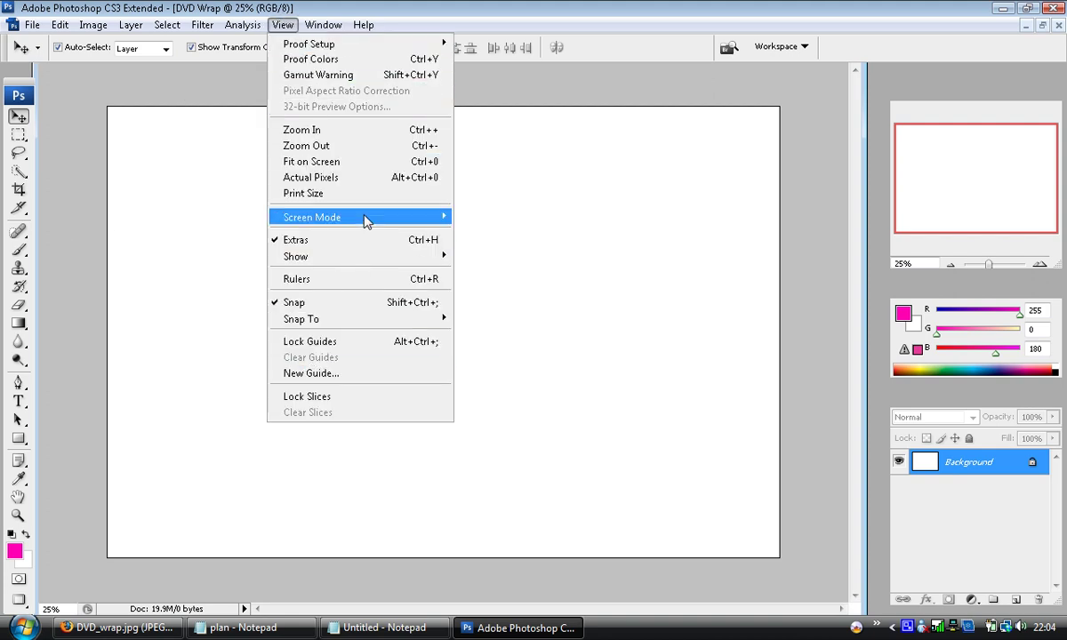
{"action": "left_click", "coordinate": [373, 279]}
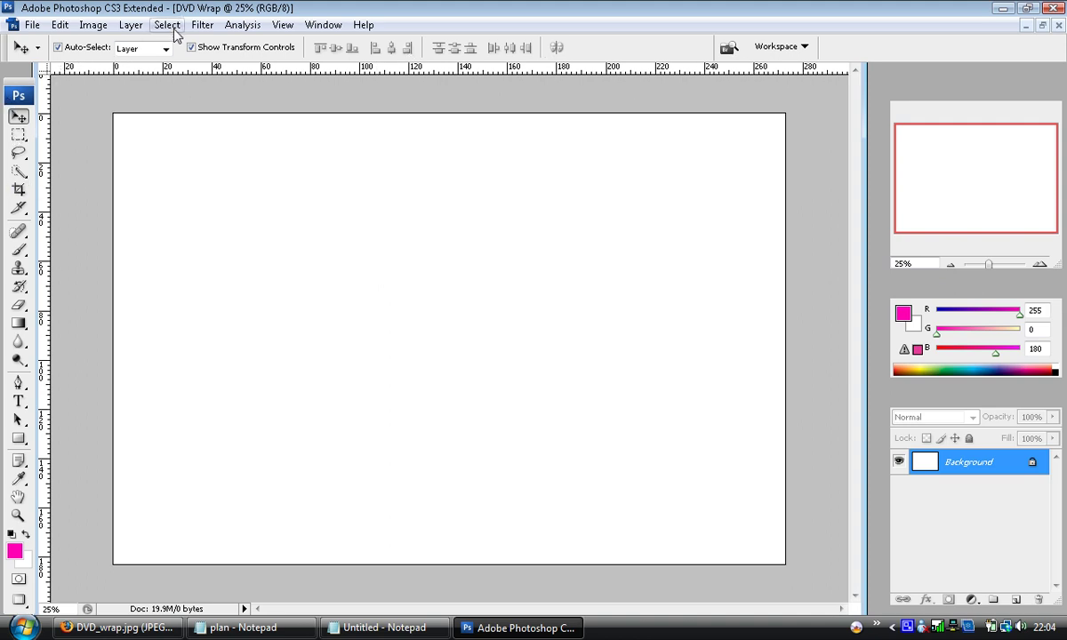
- Keep the ruler units set to Millimeters from the ruler's context menu
{"action": "right_click", "coordinate": [263, 75]}
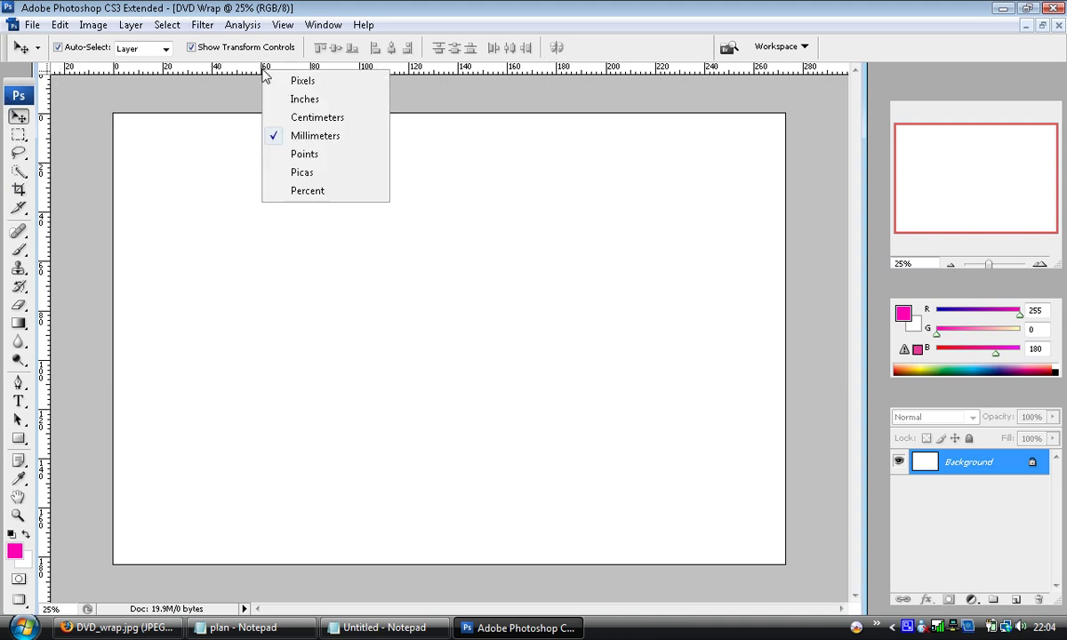
{"action": "left_click", "coordinate": [356, 136]}
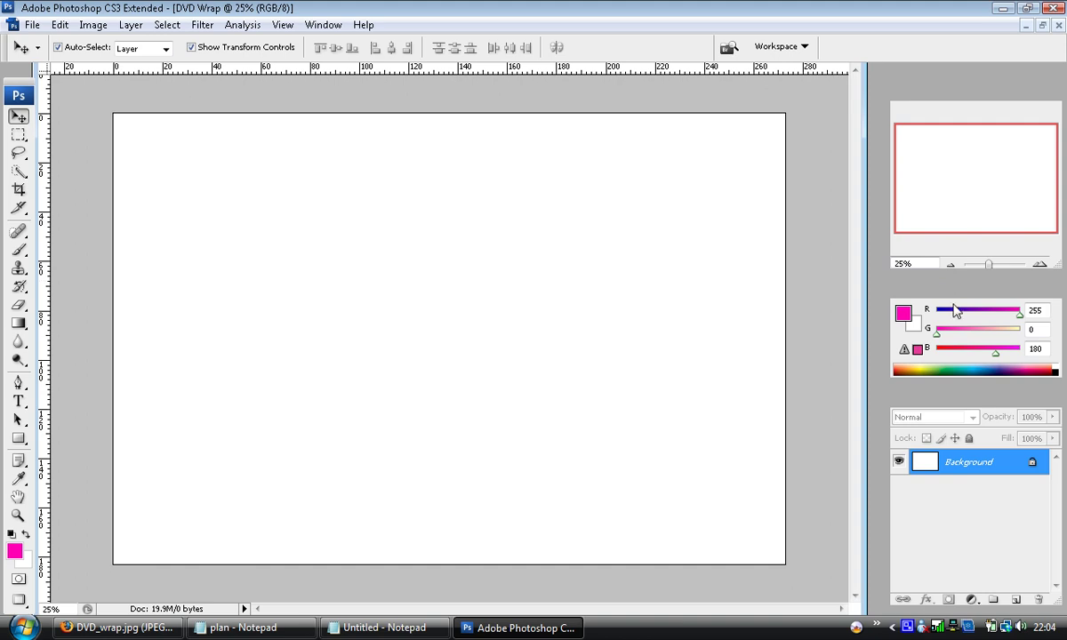
- Check the 129.5 note, drag a vertical guide onto the canvas, and dismiss the locked-layer error
{"action": "key", "text": "alt+Tab"}
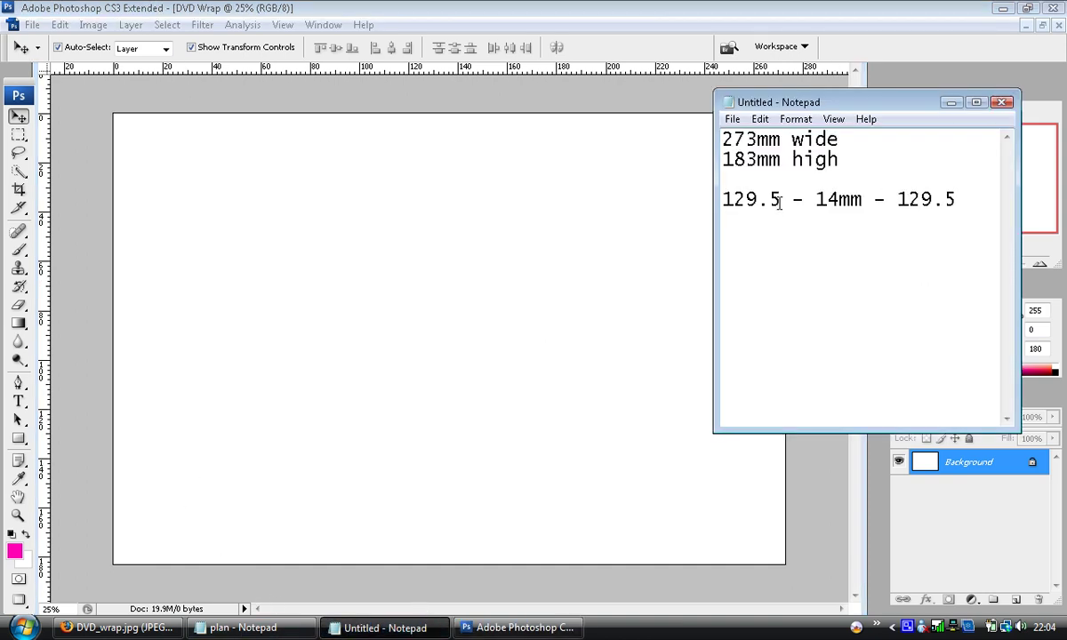
{"action": "left_click_drag", "start_coordinate": [781, 199], "coordinate": [720, 206]}
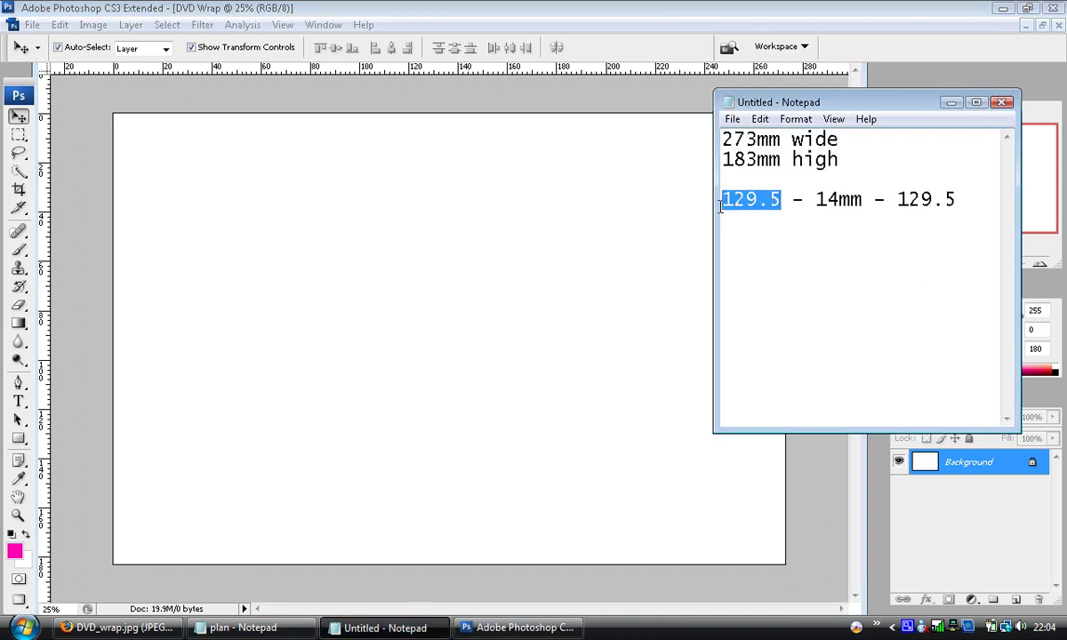
{"action": "left_click", "coordinate": [238, 17]}
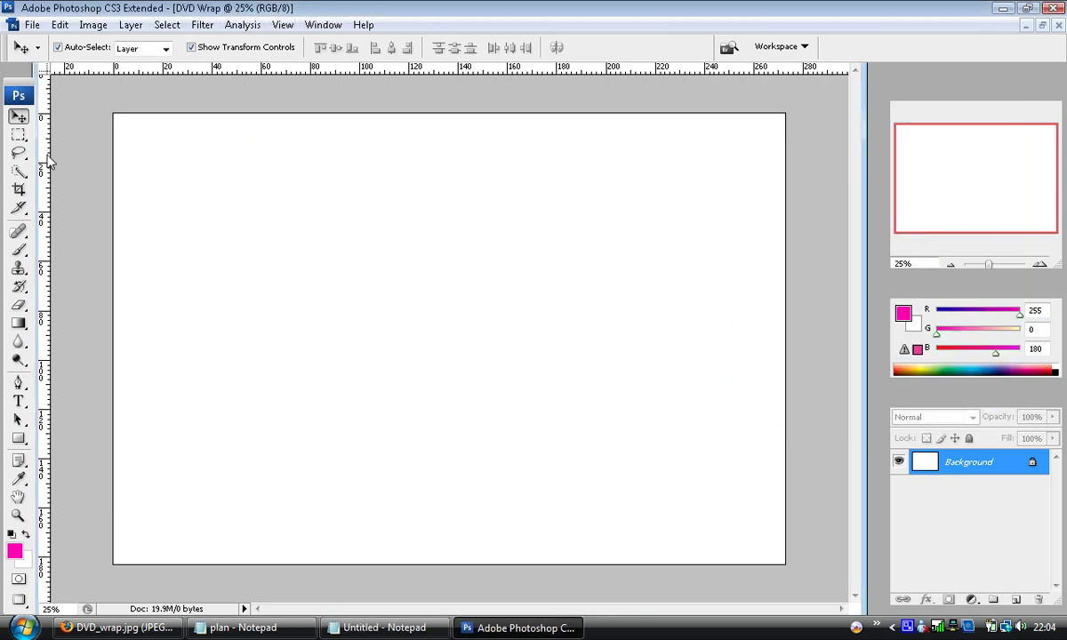
{"action": "left_click_drag", "start_coordinate": [48, 156], "coordinate": [433, 177]}
{"action": "left_click", "coordinate": [302, 136]}
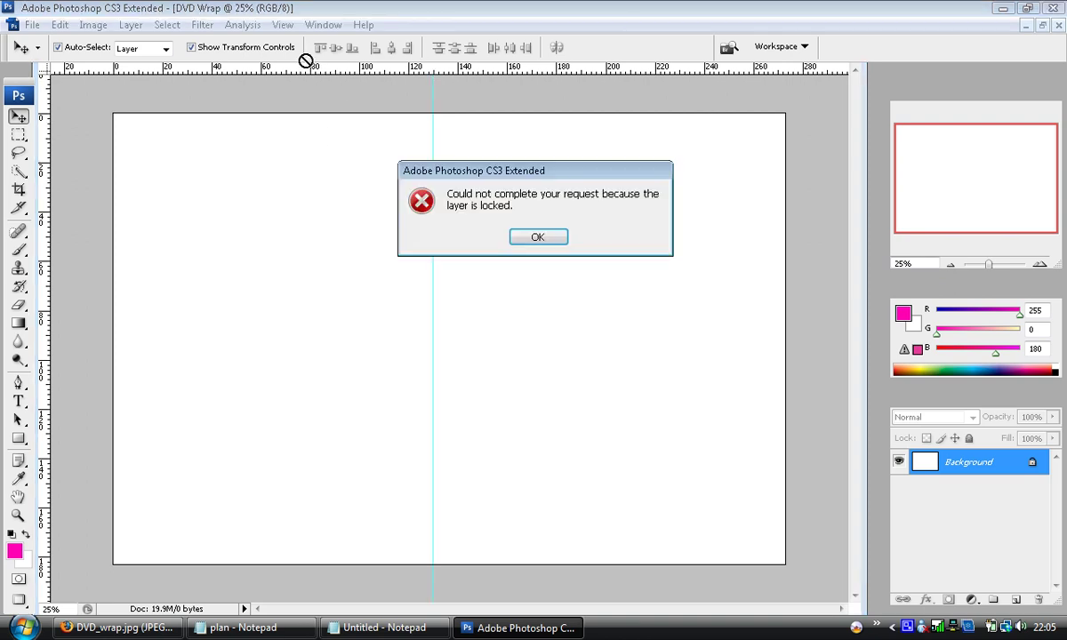
{"action": "left_click", "coordinate": [539, 236]}
- Drag out extra horizontal and vertical guides, then drag all stray guides back into the rulers
{"action": "left_click_drag", "start_coordinate": [430, 69], "coordinate": [267, 307]}
{"action": "left_click_drag", "start_coordinate": [44, 284], "coordinate": [384, 277]}
{"action": "left_click_drag", "start_coordinate": [558, 69], "coordinate": [504, 62]}
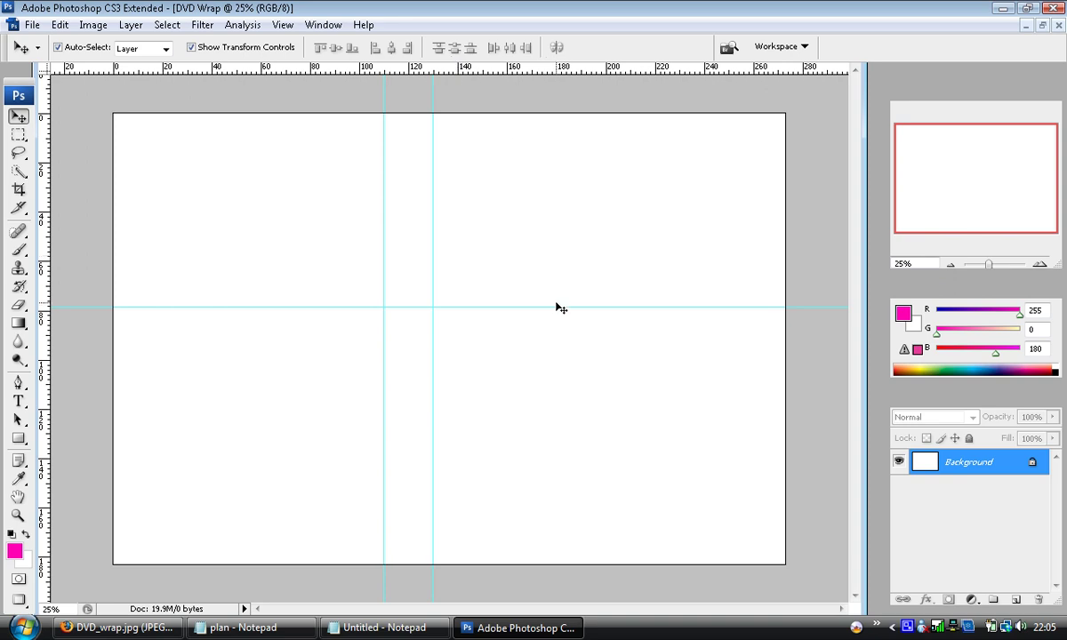
{"action": "left_click_drag", "start_coordinate": [534, 299], "coordinate": [491, 71]}
{"action": "left_click_drag", "start_coordinate": [381, 184], "coordinate": [42, 176]}
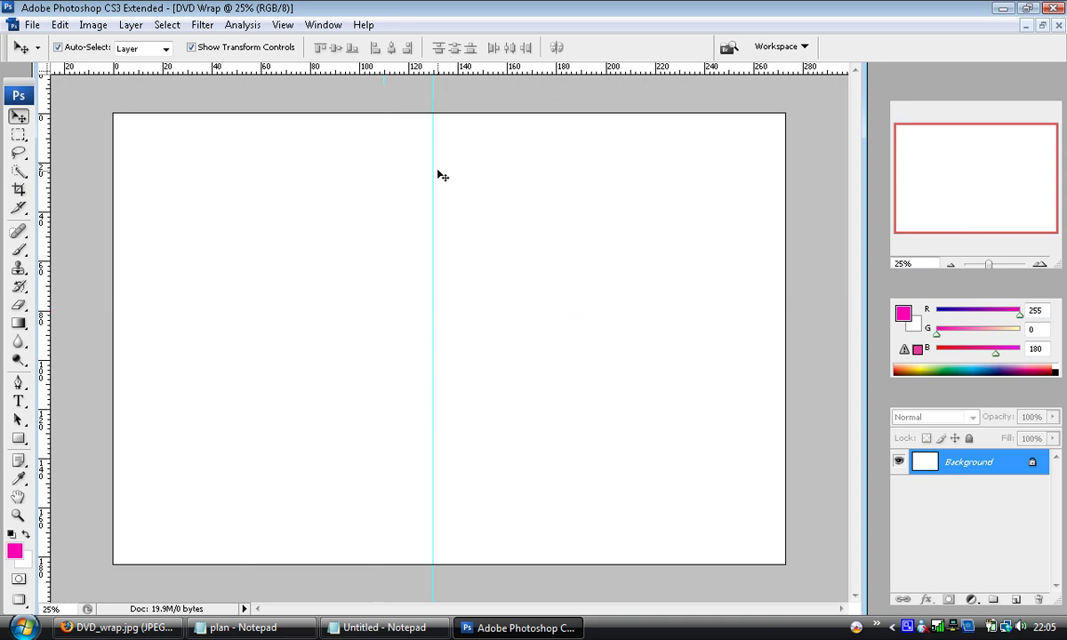
{"action": "left_click_drag", "start_coordinate": [439, 175], "coordinate": [41, 194]}
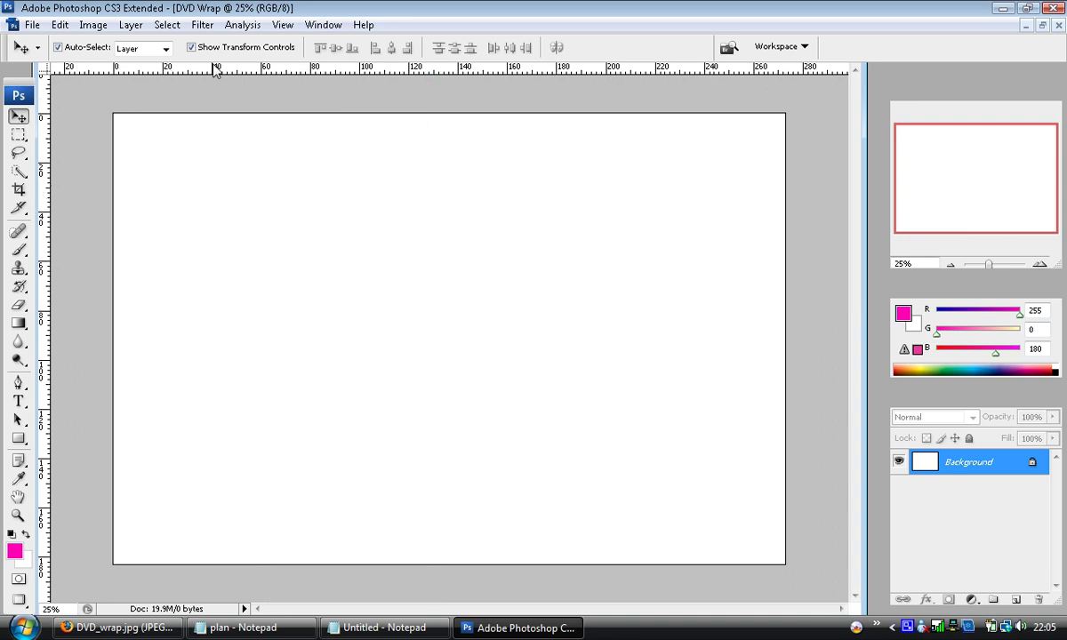
- Pick the Rectangular Marquee tool and add a vertical guide at 129.5mm with New Guide
{"action": "left_click", "coordinate": [19, 135]}
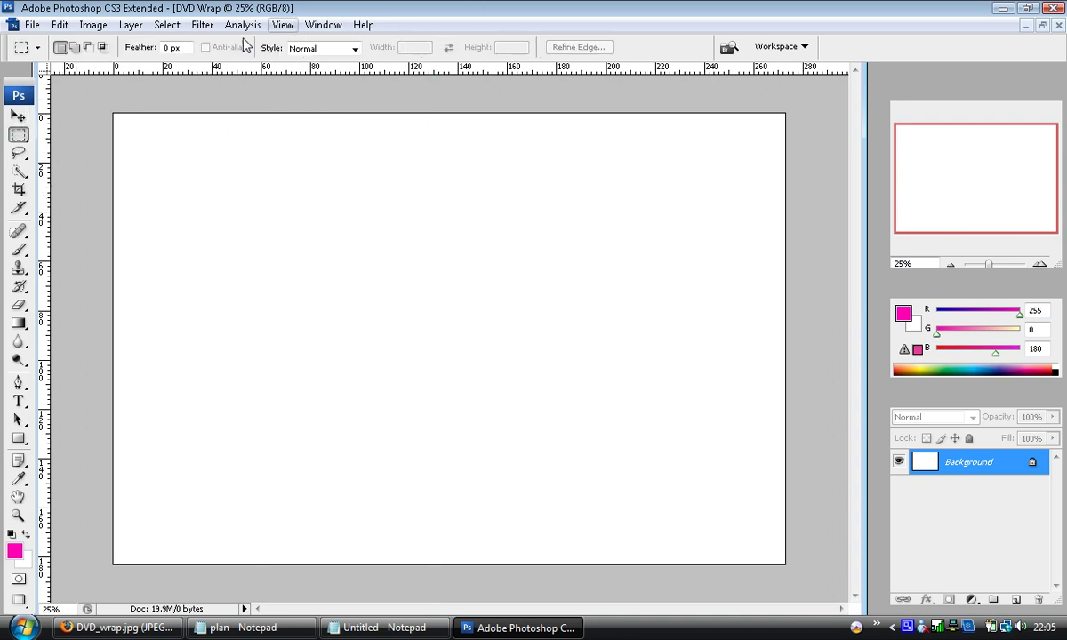
{"action": "left_click", "coordinate": [281, 25]}
{"action": "mouse_move", "coordinate": [304, 27]}
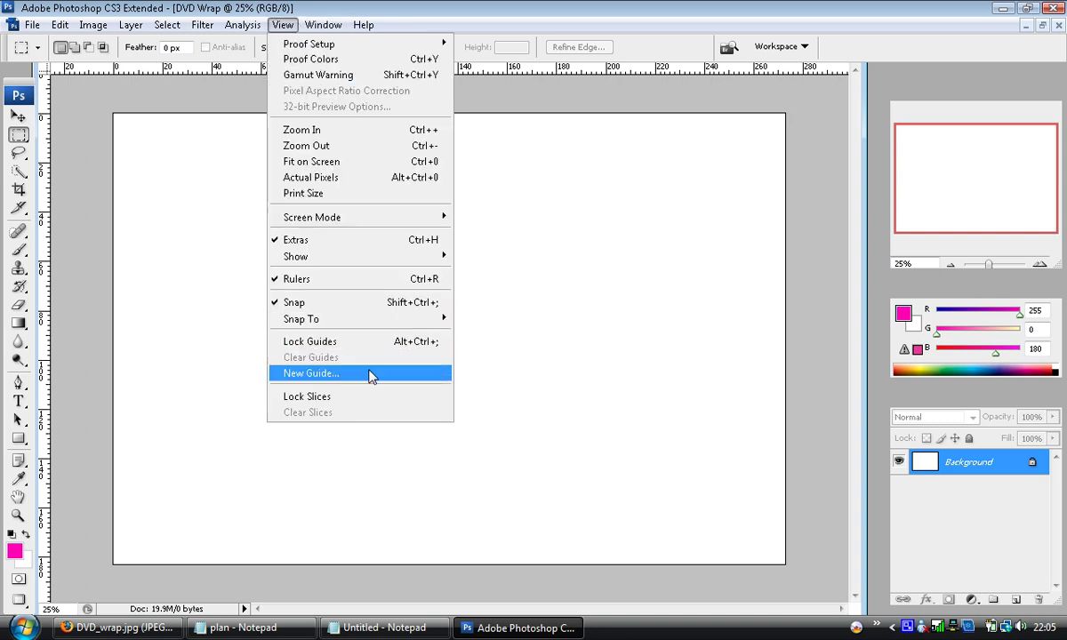
{"action": "left_click", "coordinate": [370, 373]}
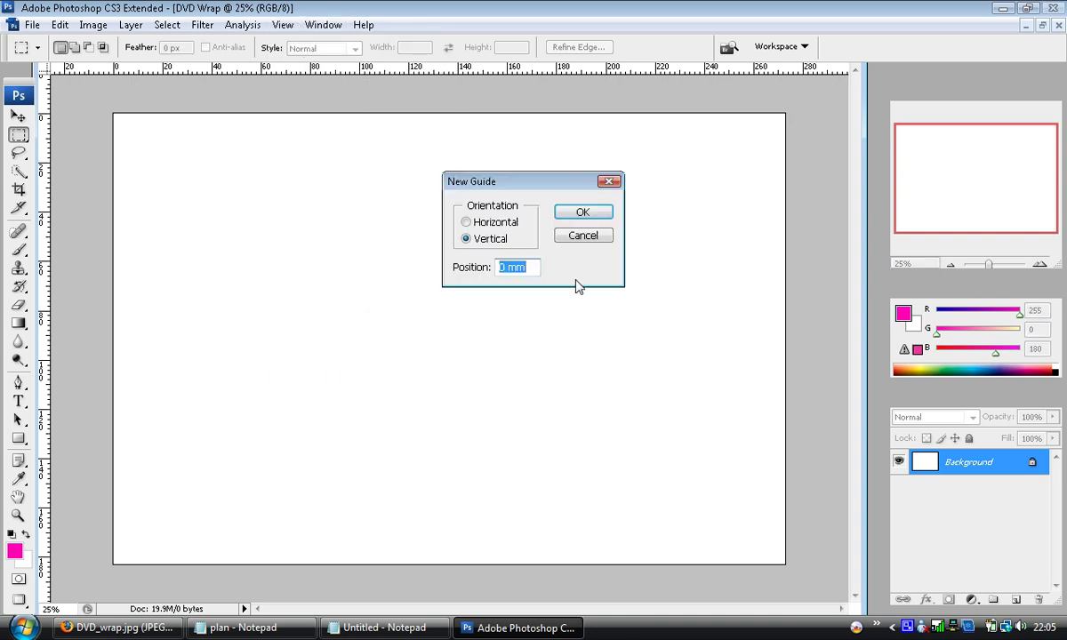
{"action": "type", "text": "129"}
{"action": "type", "text": ".5mm"}
{"action": "key", "text": "Return"}
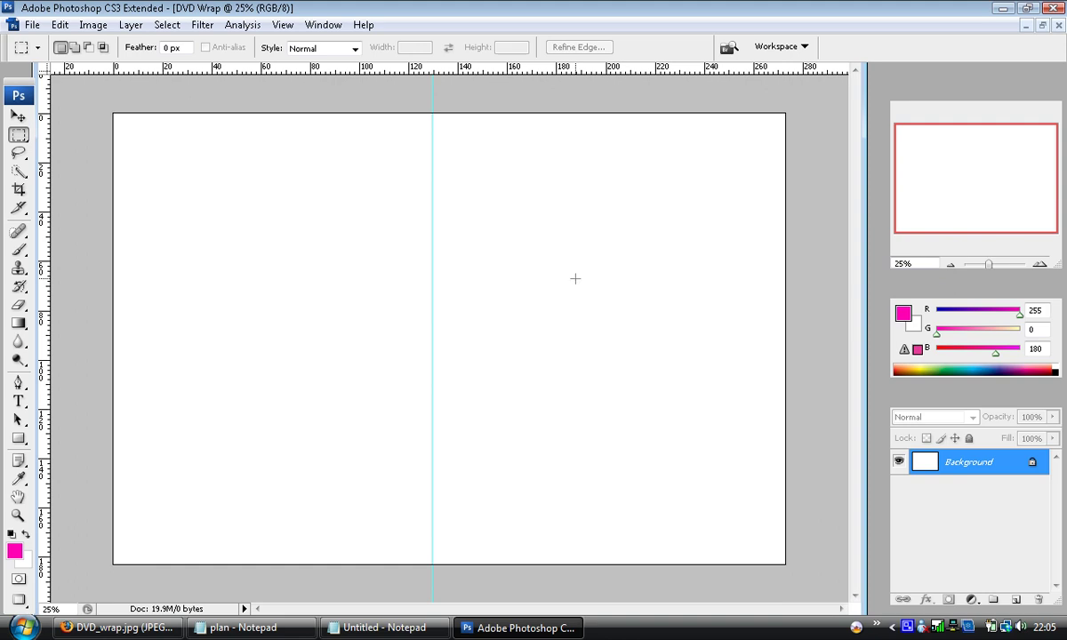
- Check the 14mm spine width in the note and add 129.5 + 14 = 143.5 in Calculator
{"action": "left_click", "coordinate": [396, 628]}
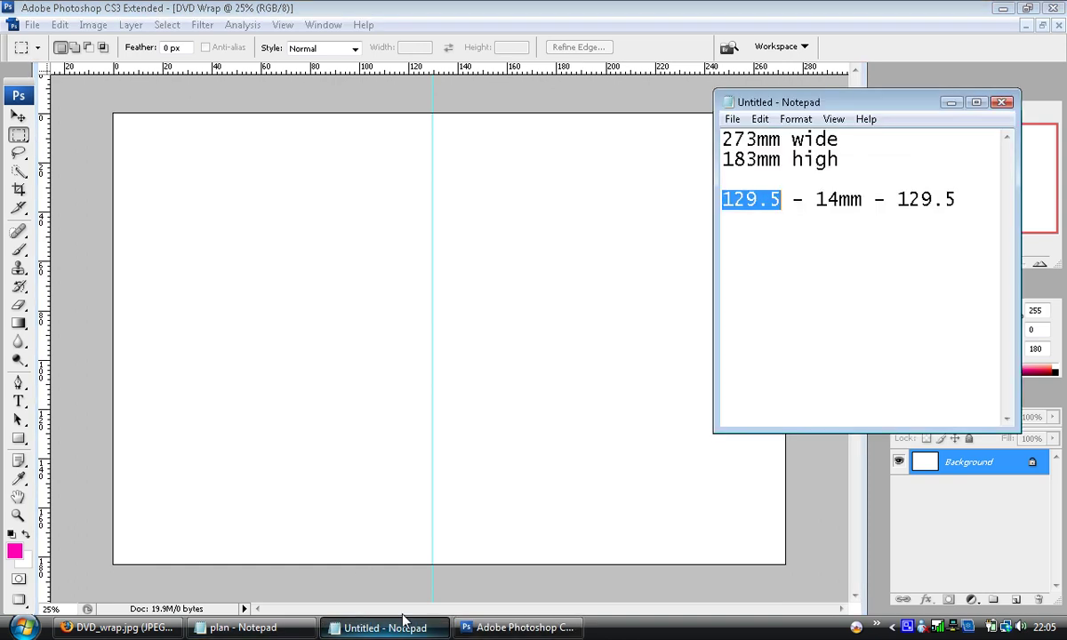
{"action": "double_click", "coordinate": [832, 199]}
{"action": "left_click", "coordinate": [820, 200]}
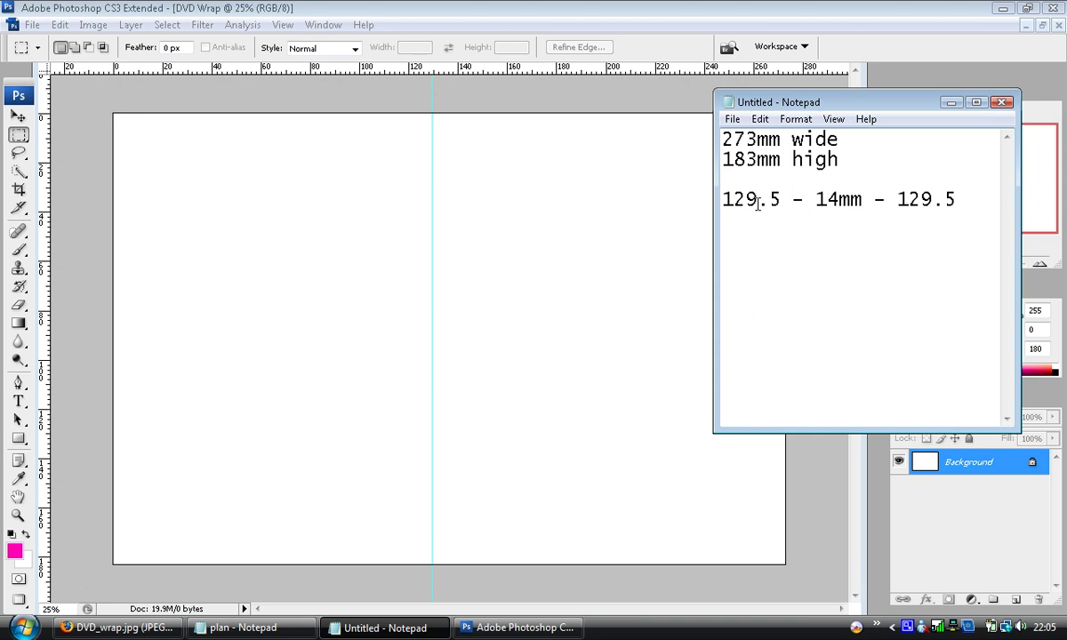
{"action": "key", "text": "super"}
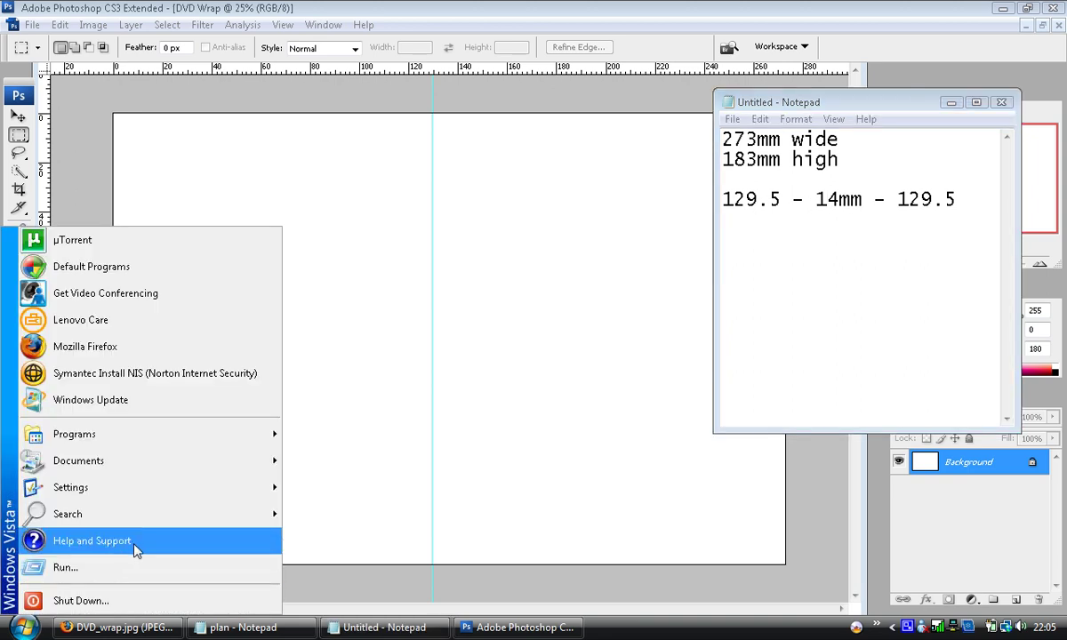
{"action": "left_click", "coordinate": [67, 564]}
{"action": "key", "text": "Return"}
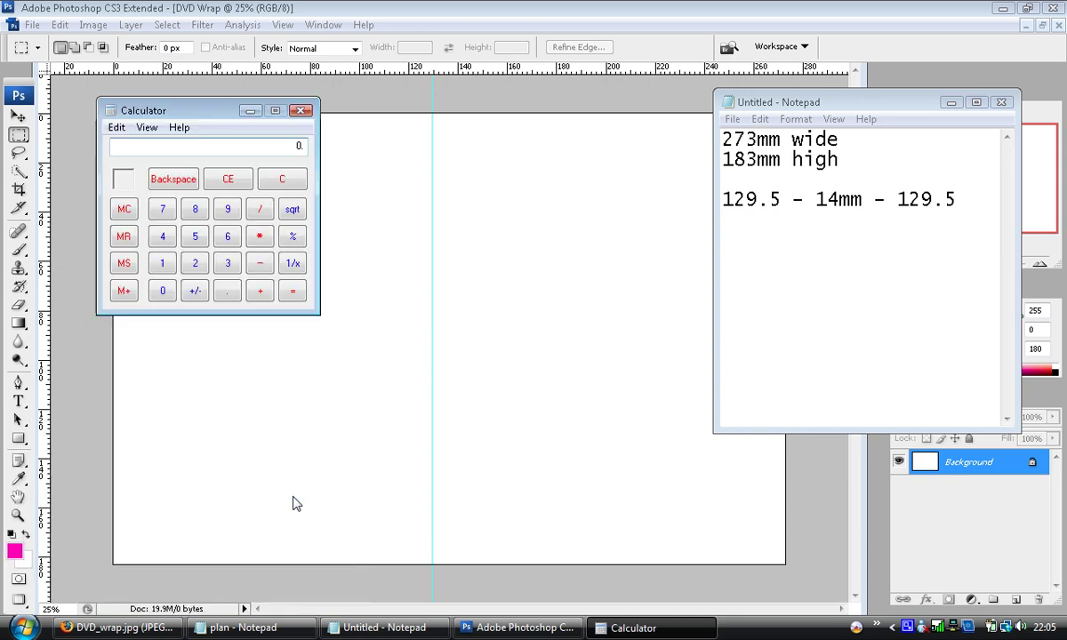
{"action": "type", "text": "129.5"}
{"action": "left_click", "coordinate": [261, 292]}
{"action": "type", "text": "143.5"}
- Add a second vertical guide at 143.5mm on the DVD Wrap canvas
{"action": "left_click", "coordinate": [229, 8]}
{"action": "left_click", "coordinate": [230, 25]}
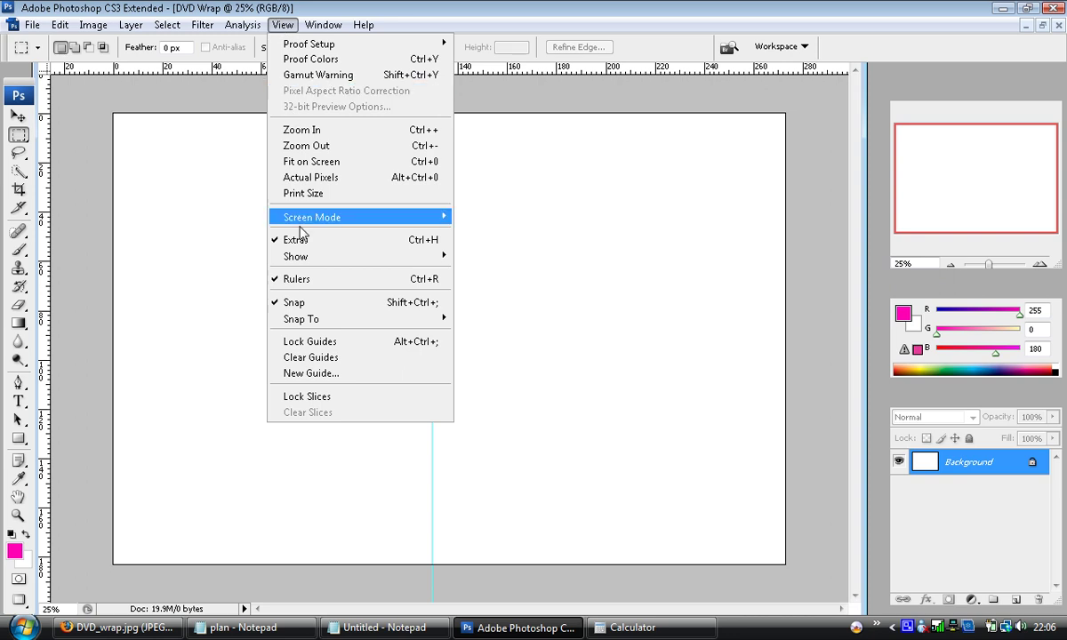
{"action": "left_click", "coordinate": [347, 368]}
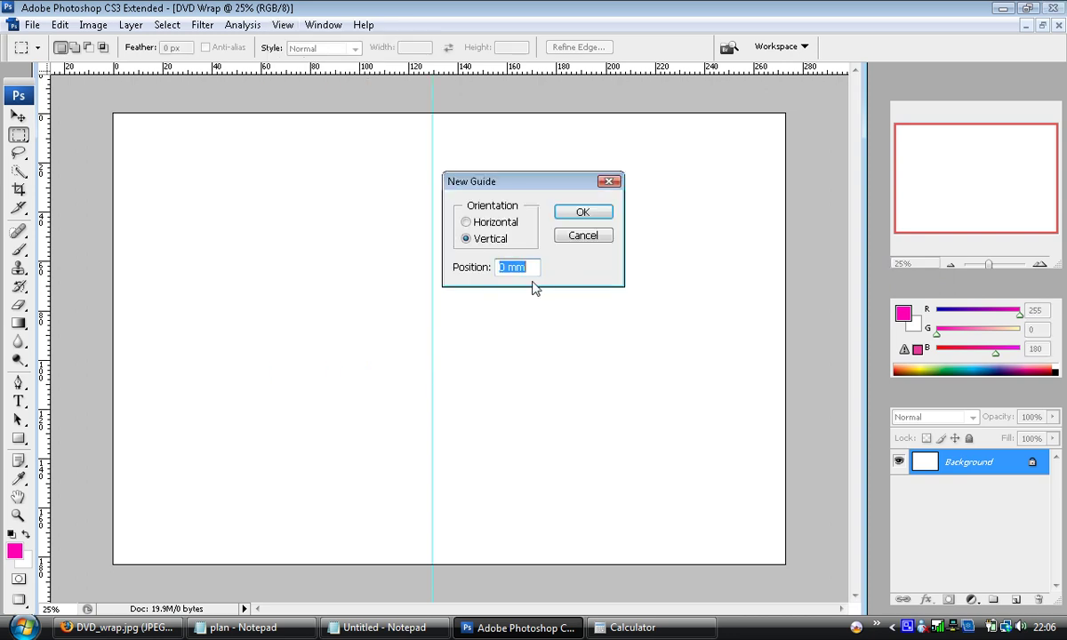
{"action": "type", "text": "143"}
{"action": "type", "text": ".5mm"}
{"action": "key", "text": "Return"}
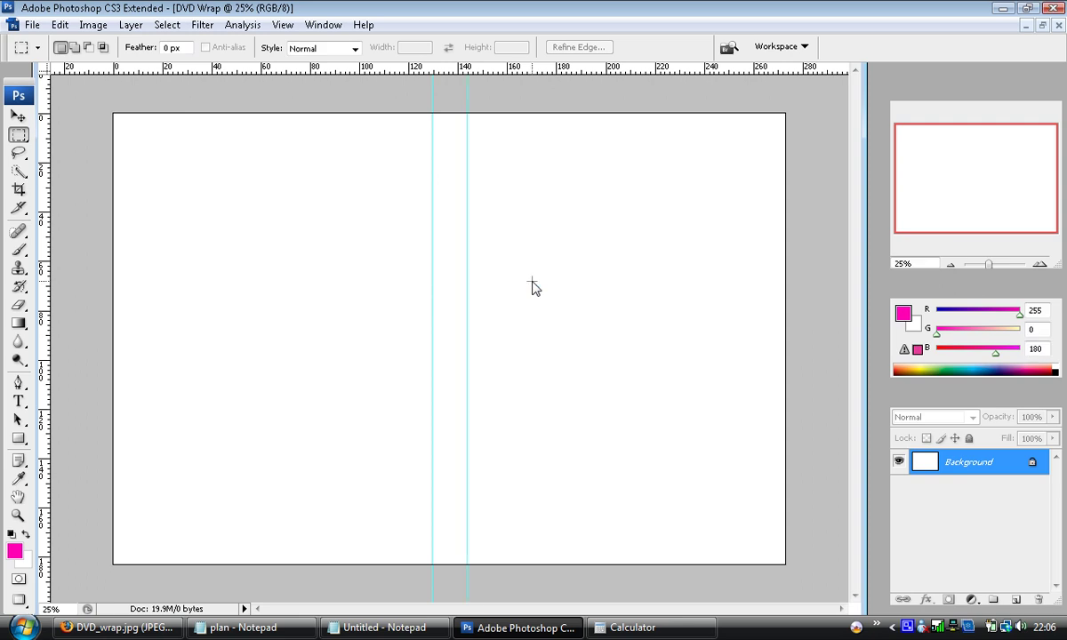
{"action": "left_click_drag", "start_coordinate": [432, 111], "coordinate": [469, 560]}
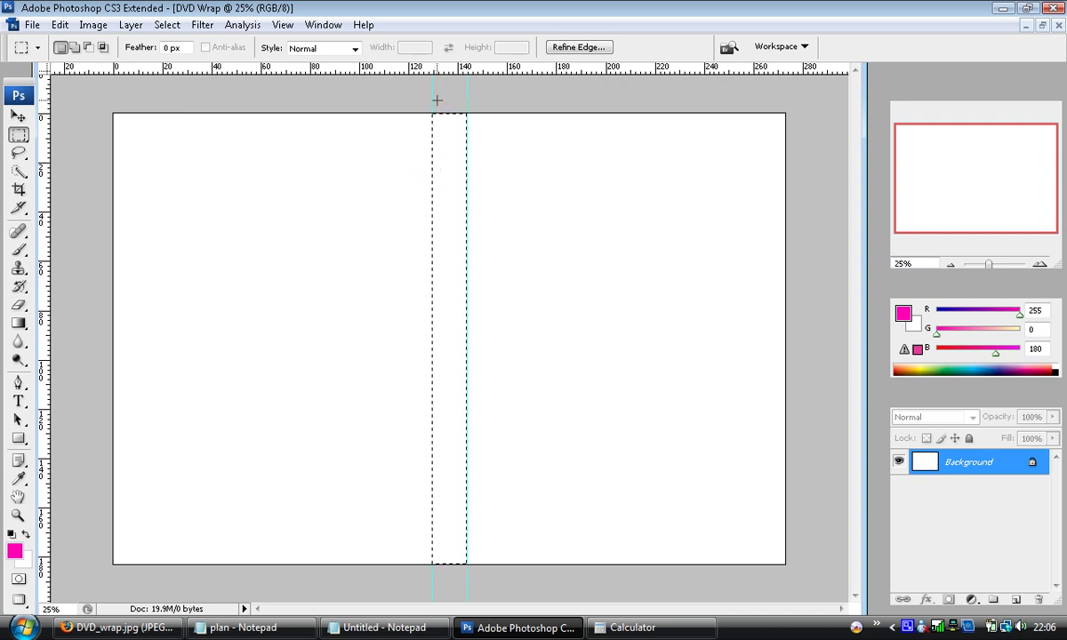
{"action": "key", "text": "ctrl+d"}
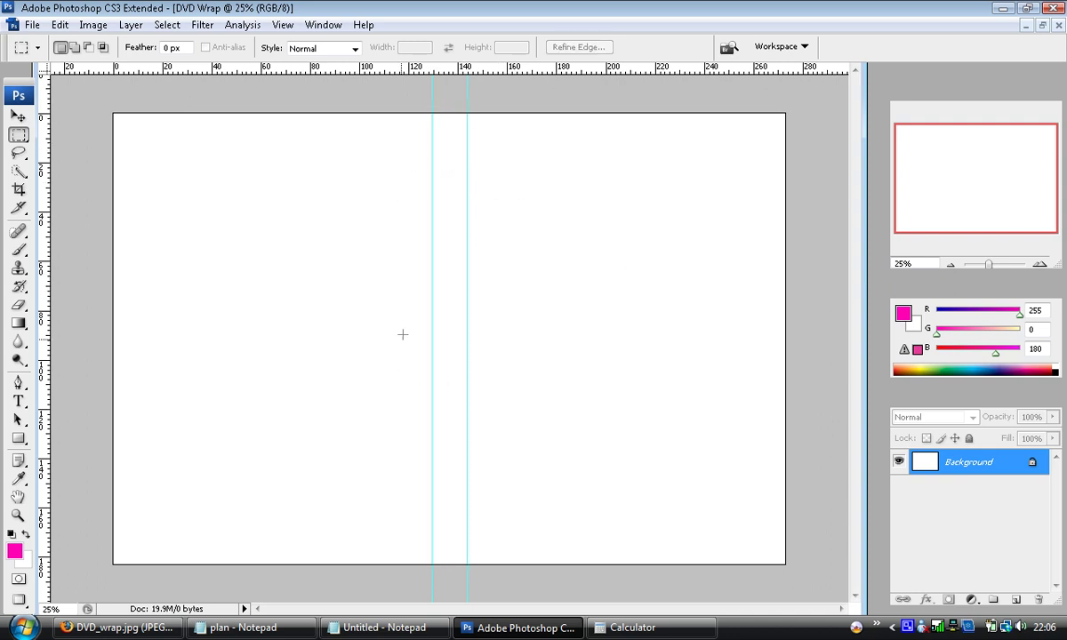
{"action": "left_click_drag", "start_coordinate": [494, 130], "coordinate": [748, 523]}
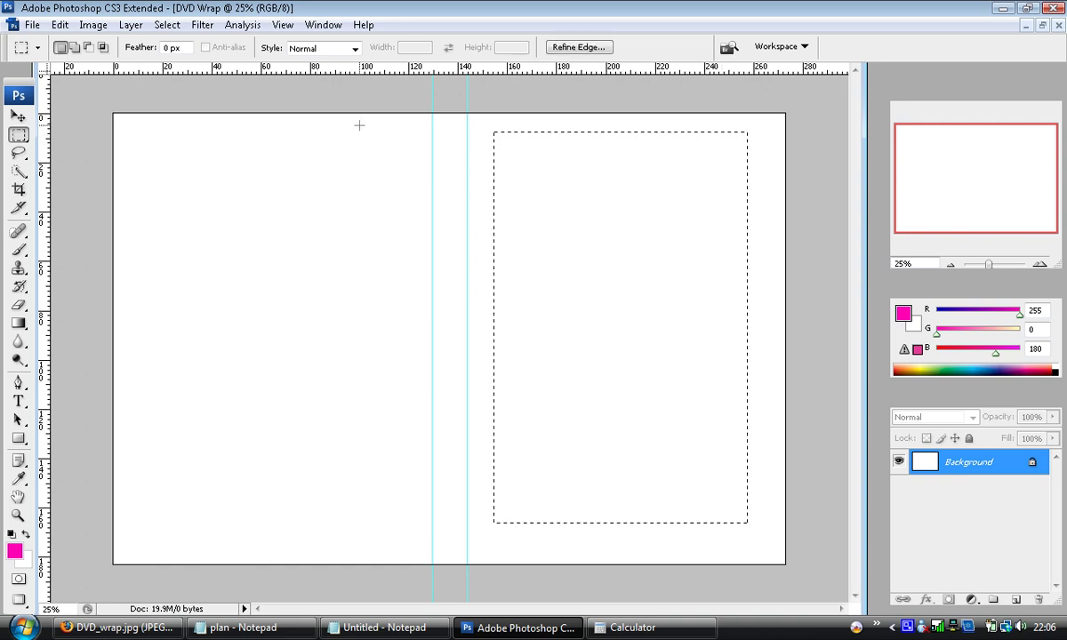
{"action": "left_click_drag", "start_coordinate": [373, 157], "coordinate": [173, 493]}
{"action": "left_click_drag", "start_coordinate": [443, 128], "coordinate": [451, 194]}
{"action": "left_click_drag", "start_coordinate": [458, 237], "coordinate": [456, 541]}
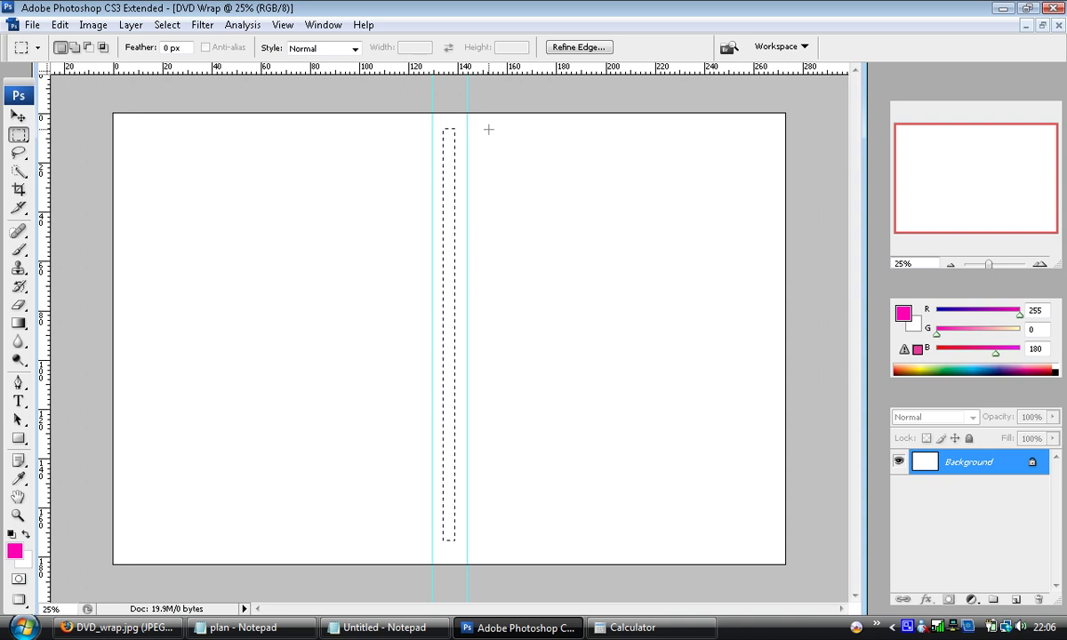
{"action": "left_click", "coordinate": [515, 133]}
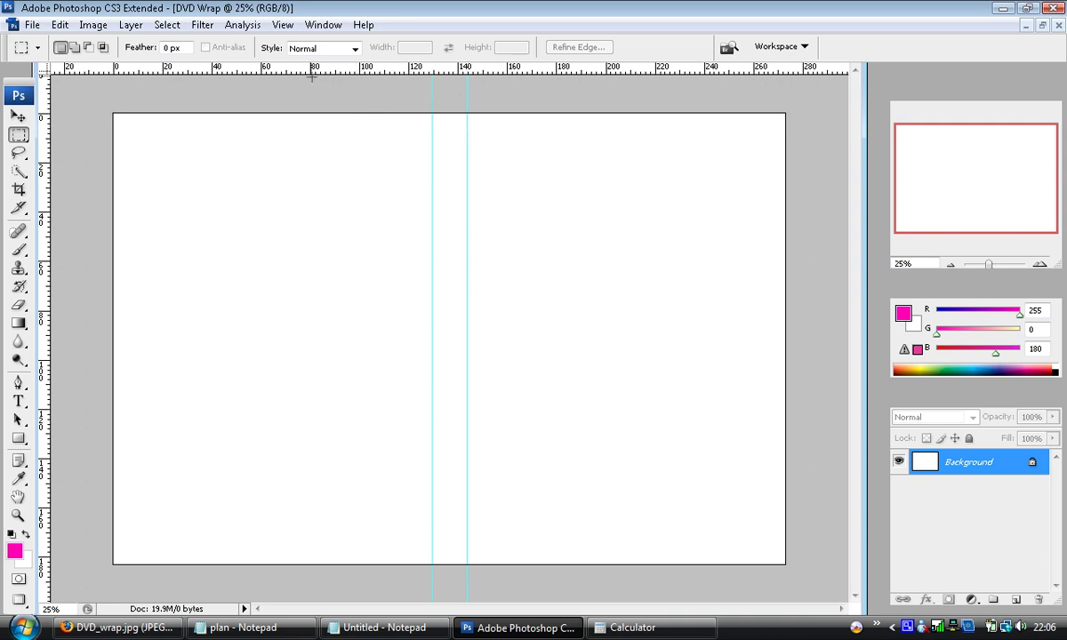
- Add two horizontal guides, move the lower one to mid-height, and shift the 129.5 mm guide to about 70 mm
{"action": "left_click_drag", "start_coordinate": [291, 70], "coordinate": [353, 238]}
{"action": "left_click_drag", "start_coordinate": [374, 69], "coordinate": [771, 240]}
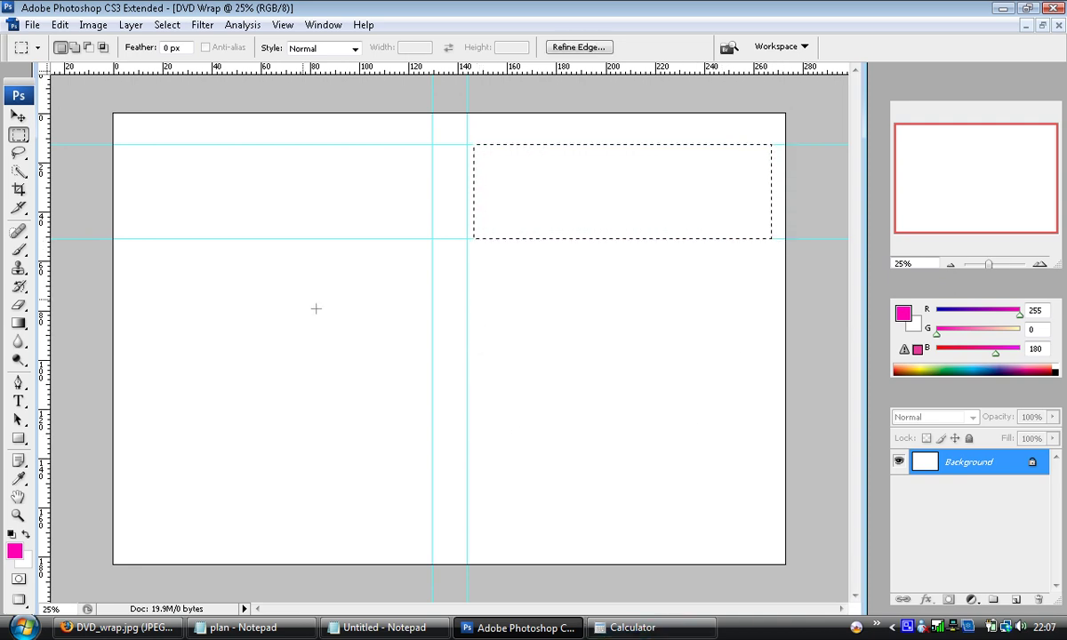
{"action": "left_click", "coordinate": [17, 116]}
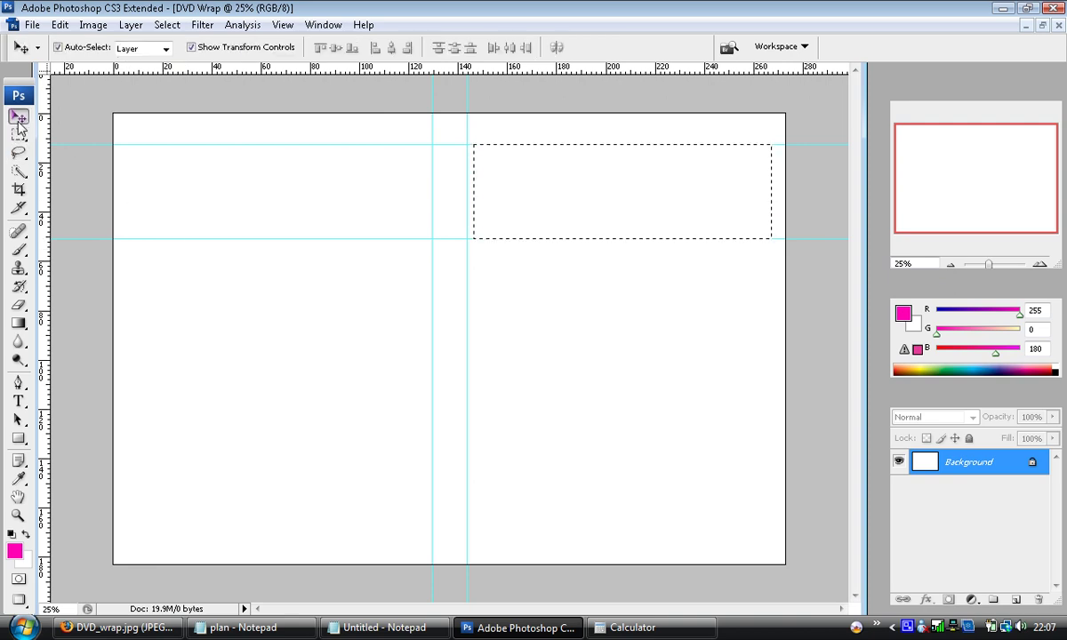
{"action": "left_click_drag", "start_coordinate": [133, 239], "coordinate": [158, 372]}
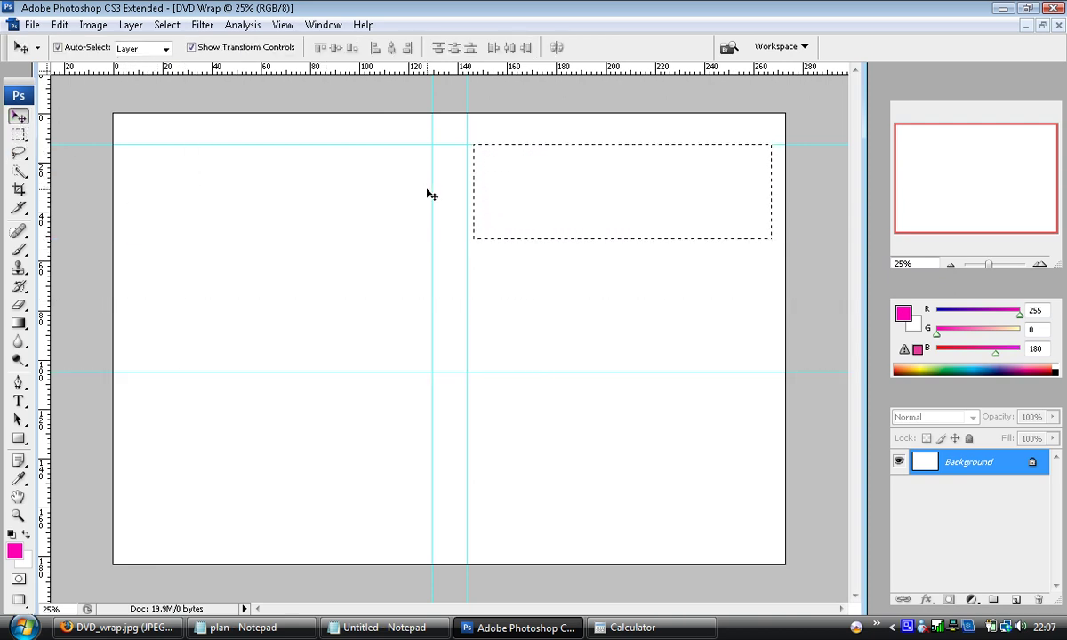
{"action": "left_click_drag", "start_coordinate": [431, 192], "coordinate": [286, 212]}
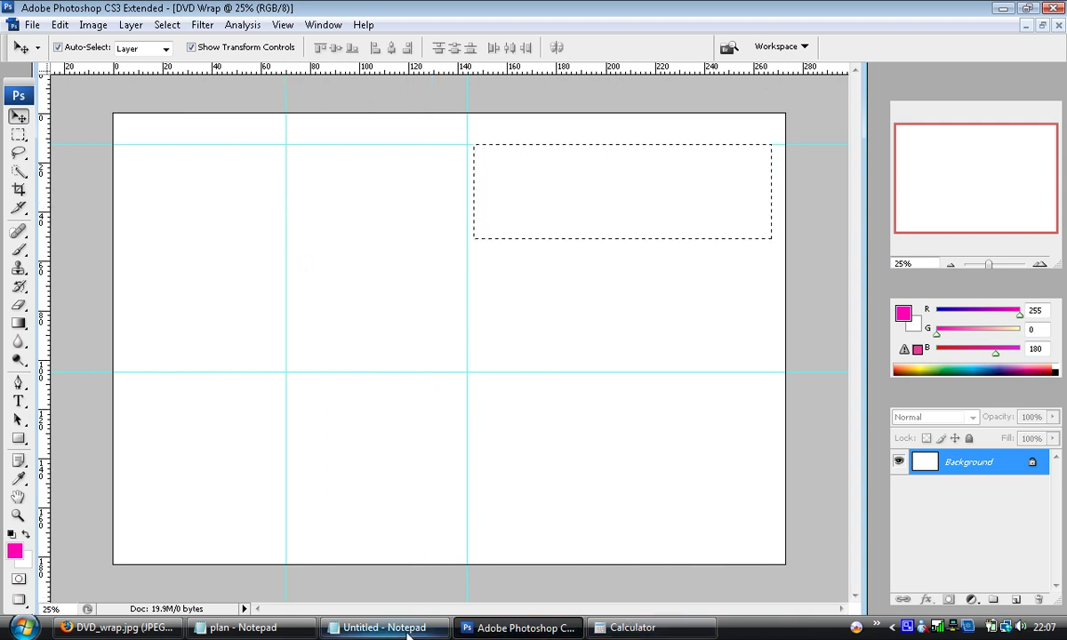